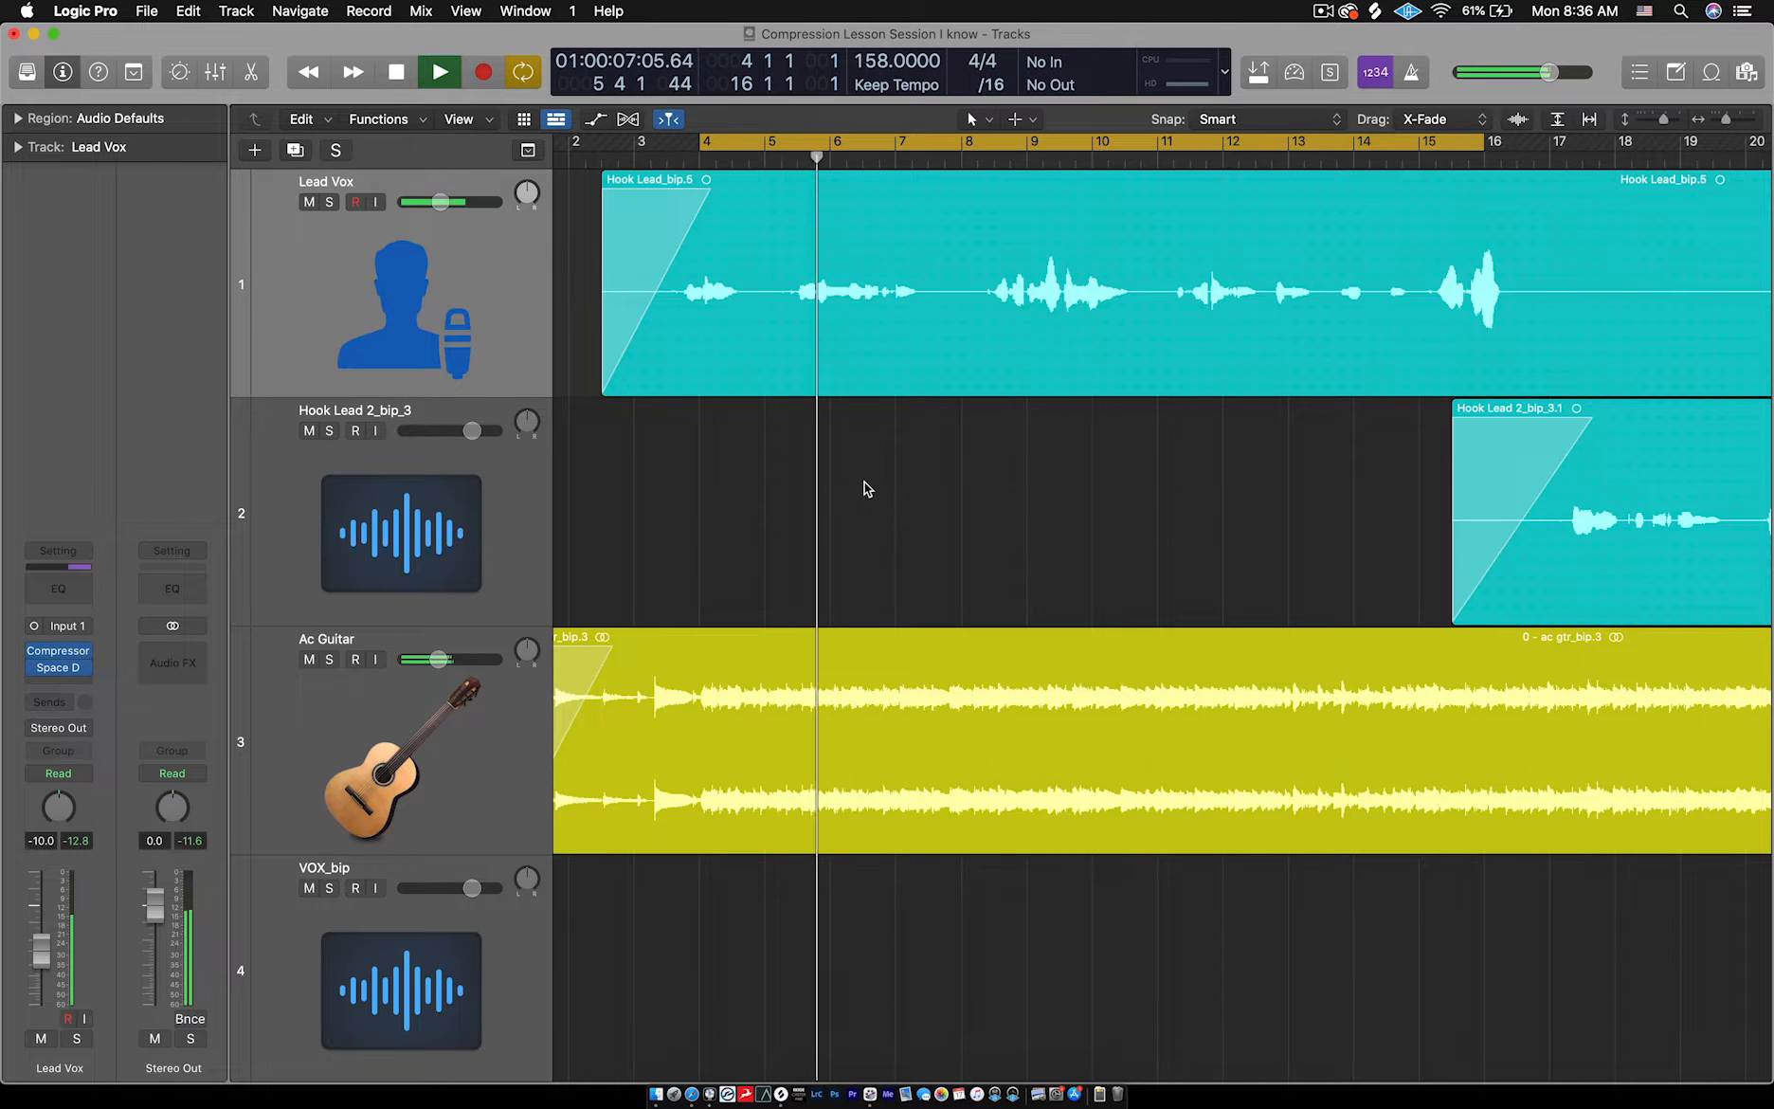
- Stop playback and open the Space Designer reverb on the Lead Vox track
{"action": "key", "text": "space"}
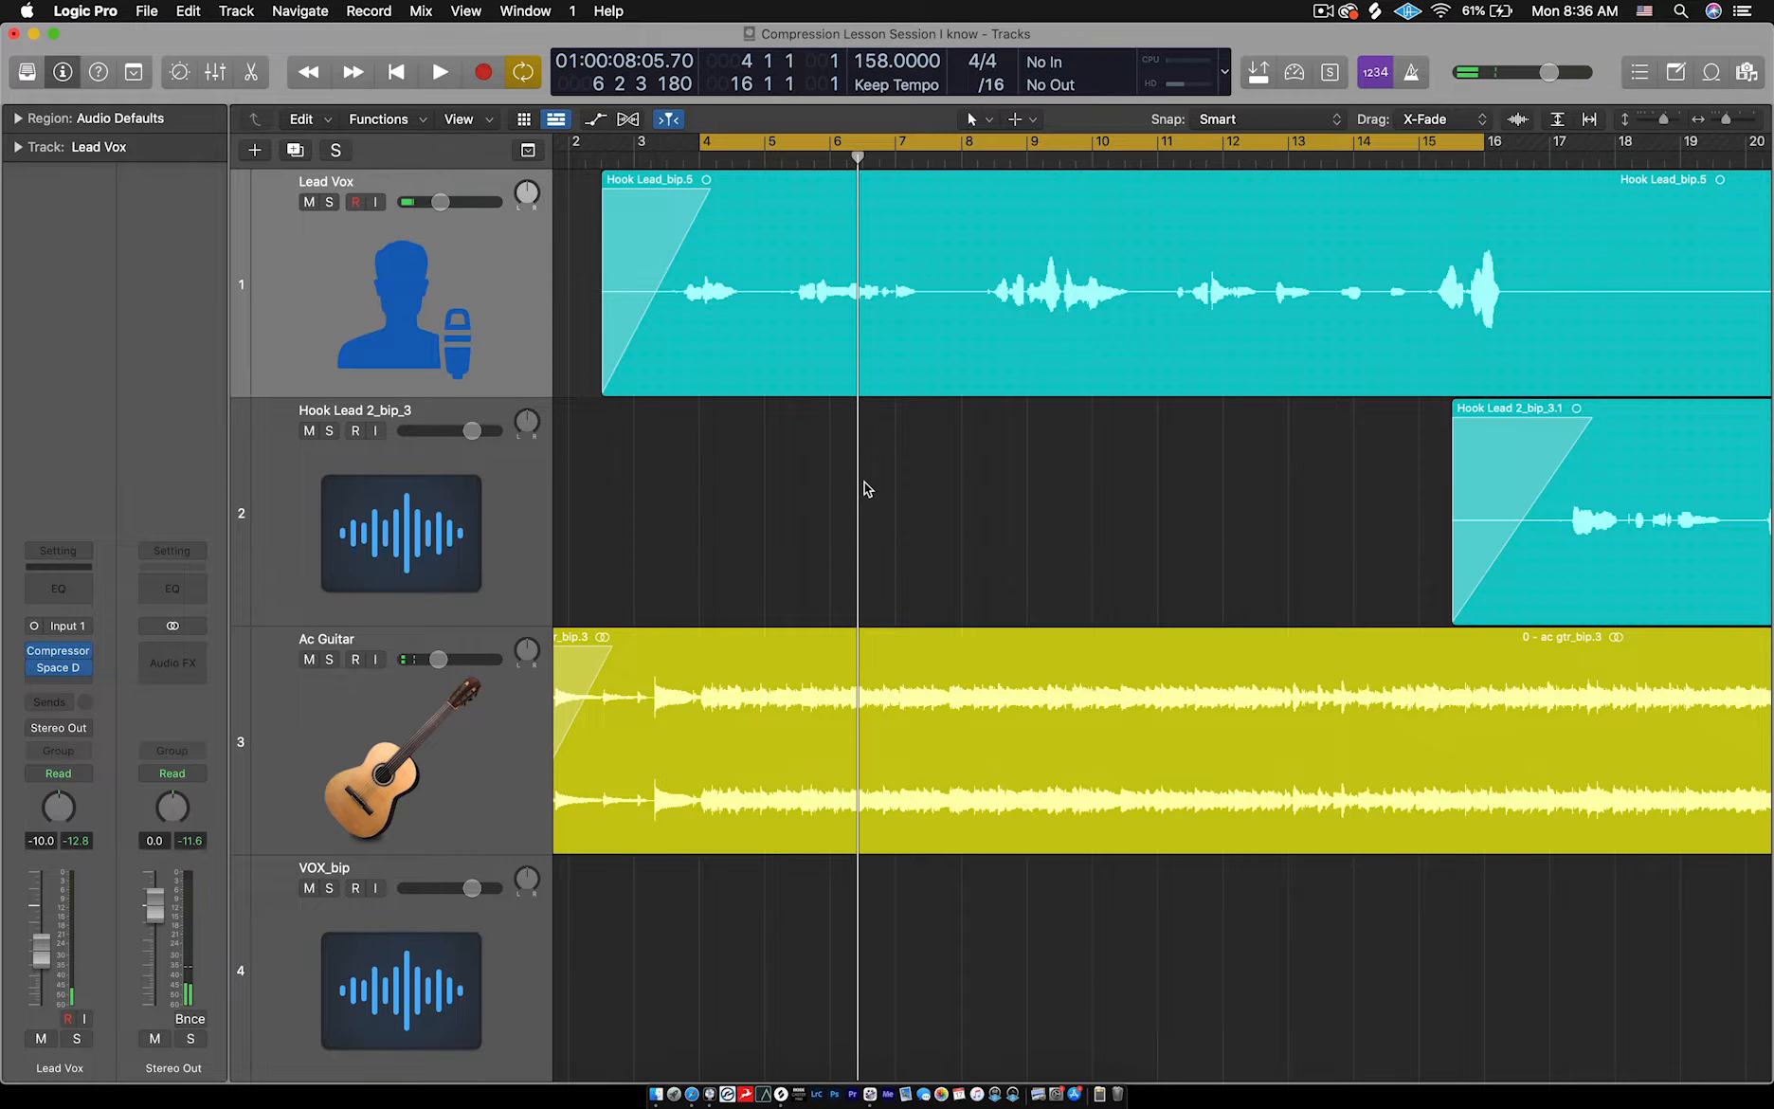
{"action": "left_click", "coordinate": [865, 284]}
{"action": "left_click", "coordinate": [58, 667]}
{"action": "left_click_drag", "start_coordinate": [938, 293], "coordinate": [805, 152]}
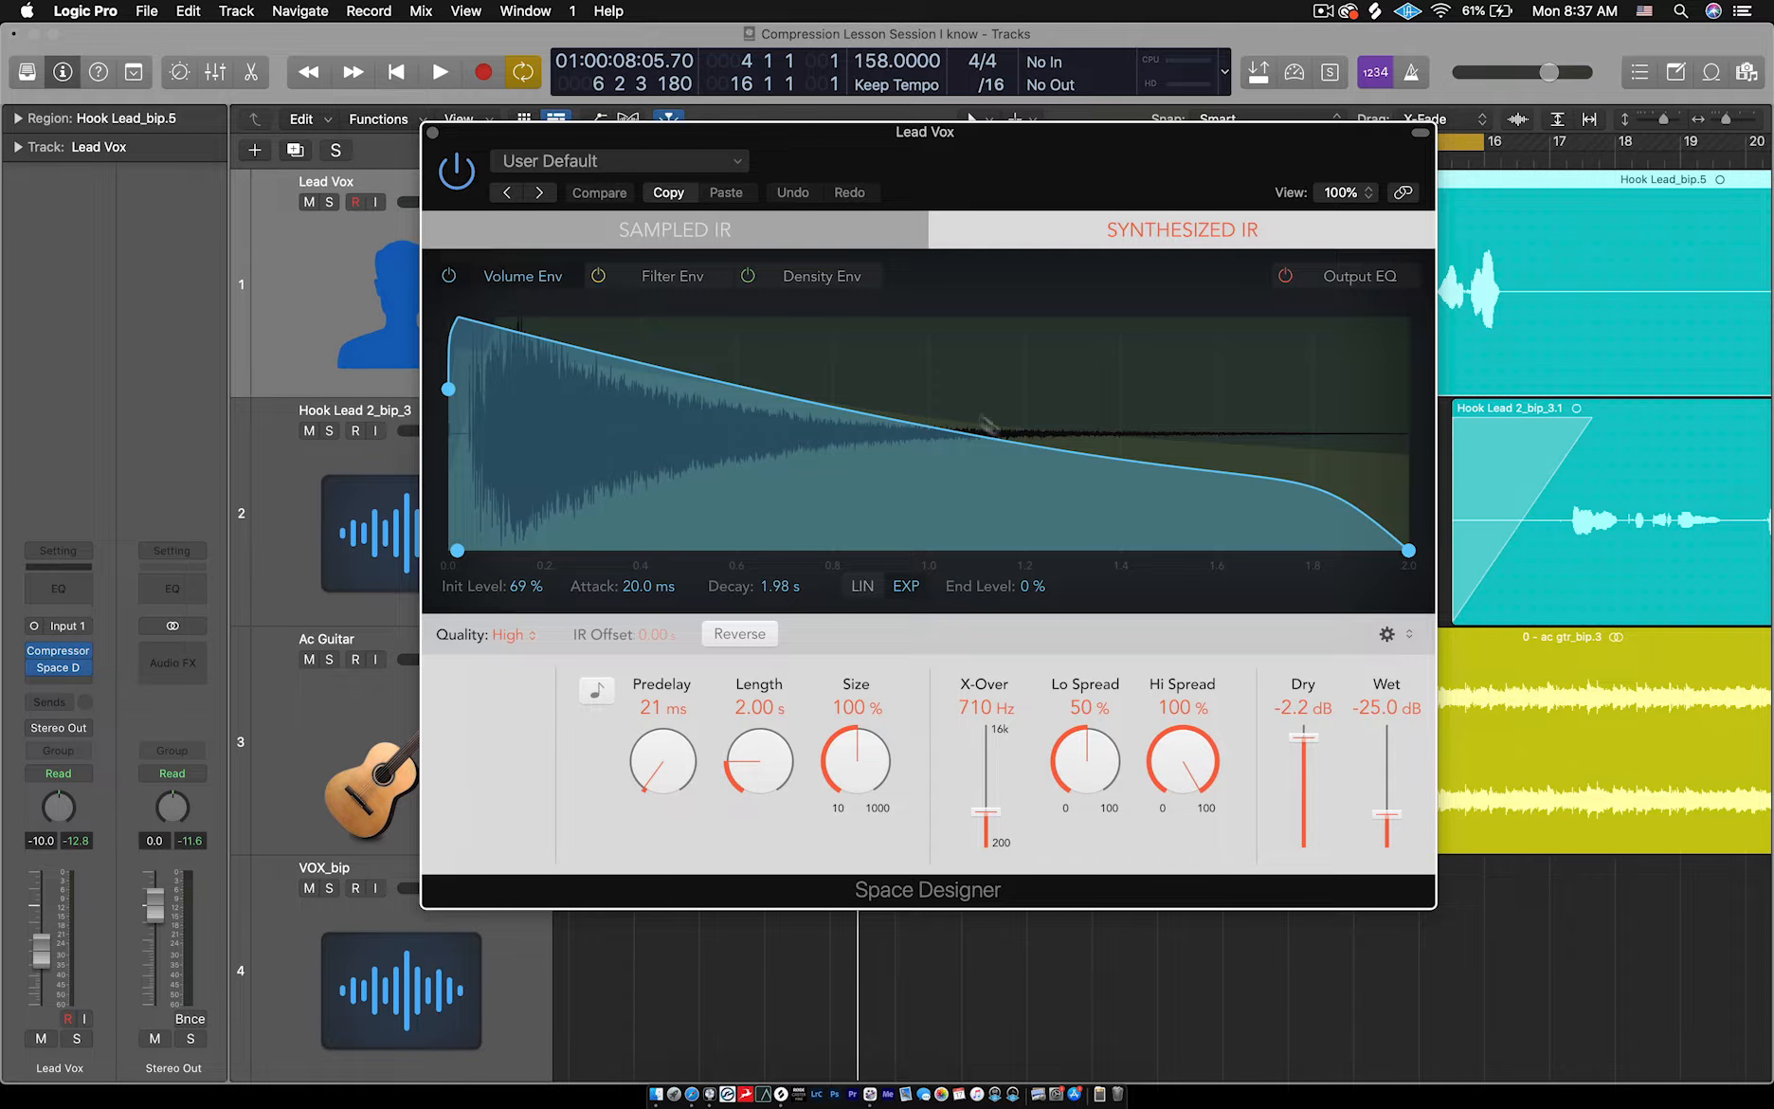
{"action": "left_click_drag", "start_coordinate": [1005, 153], "coordinate": [802, 151]}
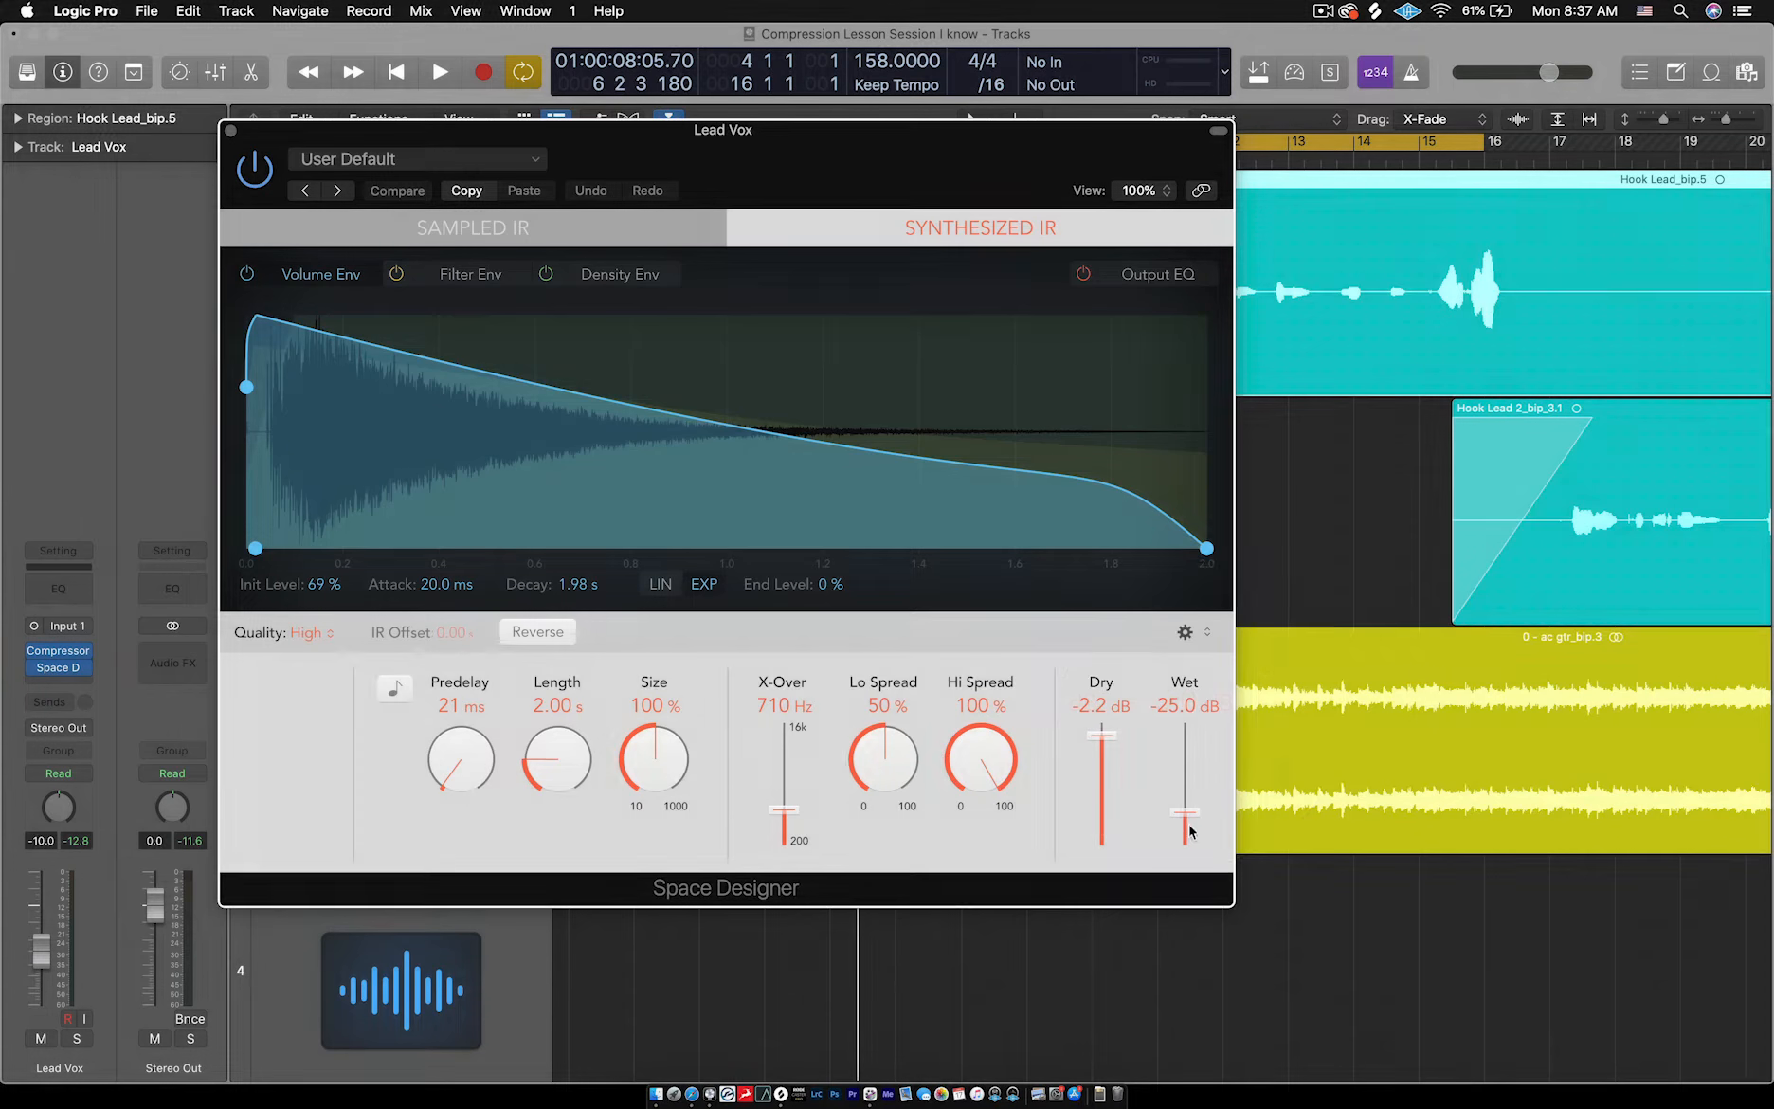
- Lower the reverb's Wet level to -35.0 dB while auditioning the vocal in the mix
{"action": "left_click_drag", "start_coordinate": [1187, 819], "coordinate": [1187, 836]}
{"action": "key", "text": "space"}
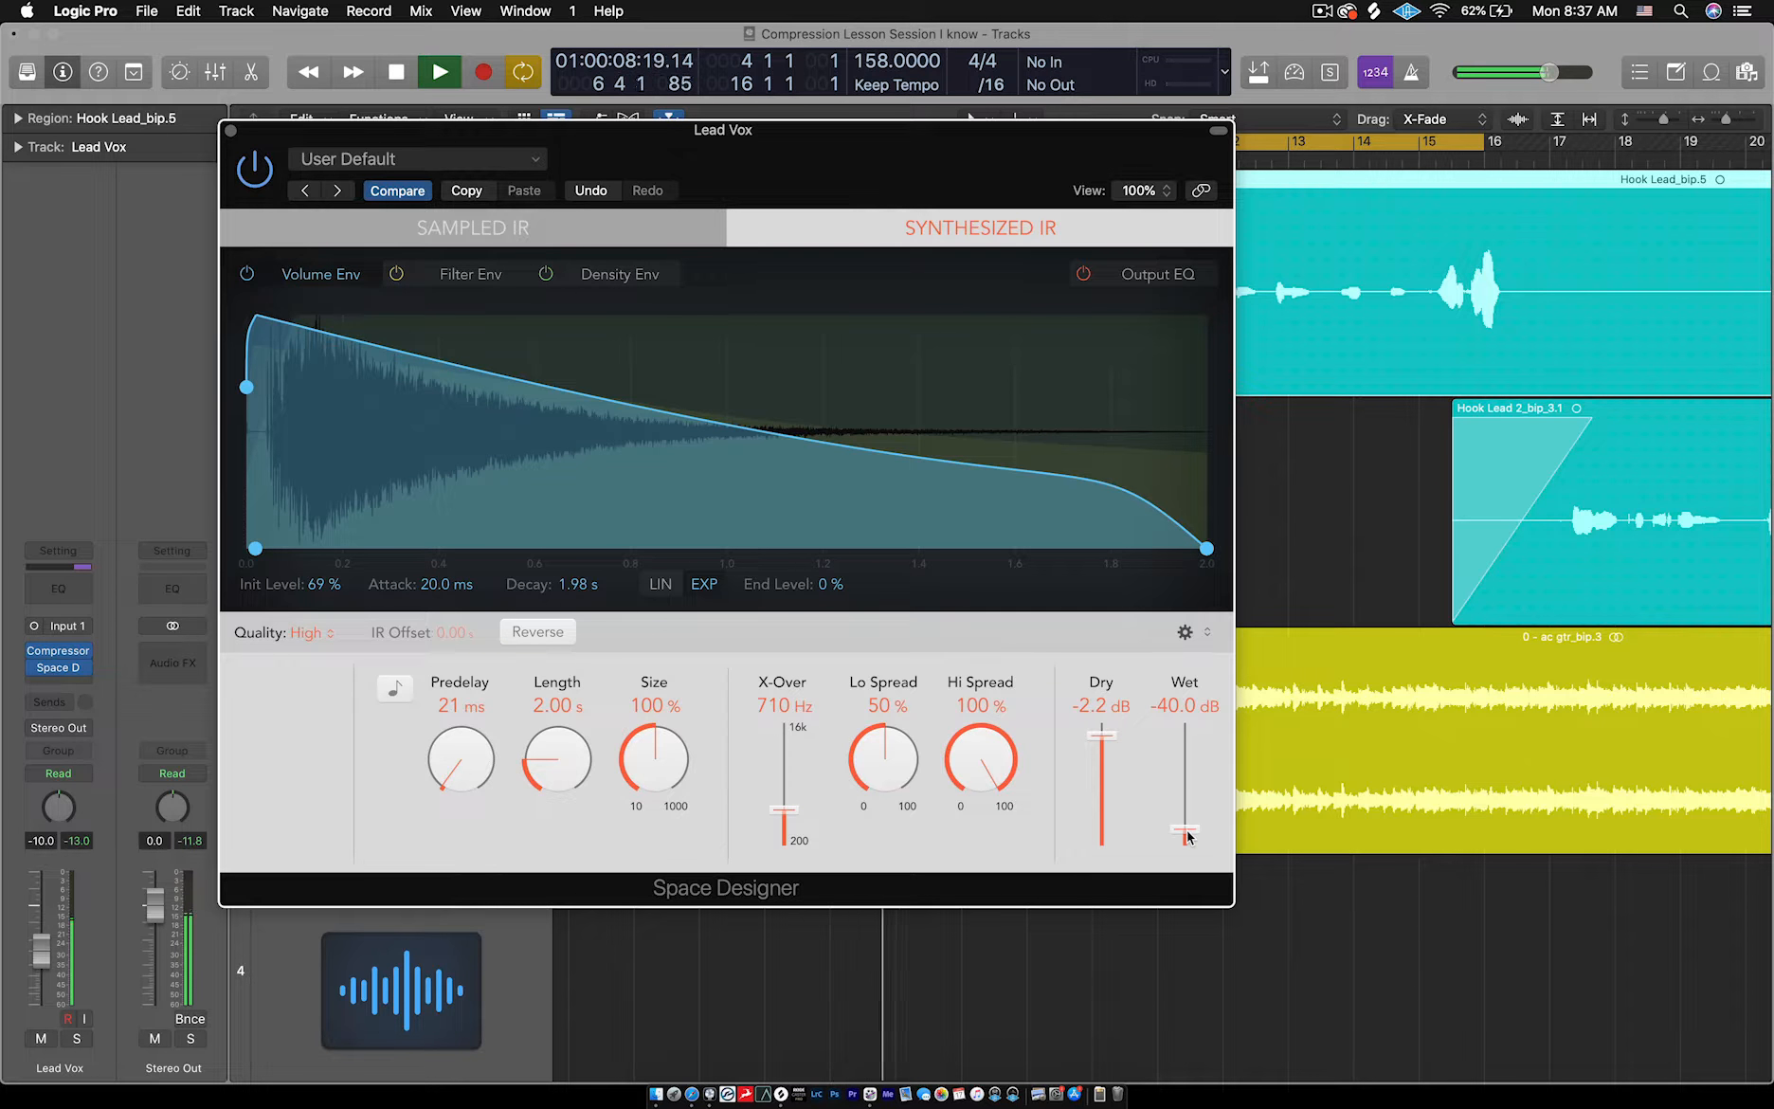
{"action": "key", "text": "space"}
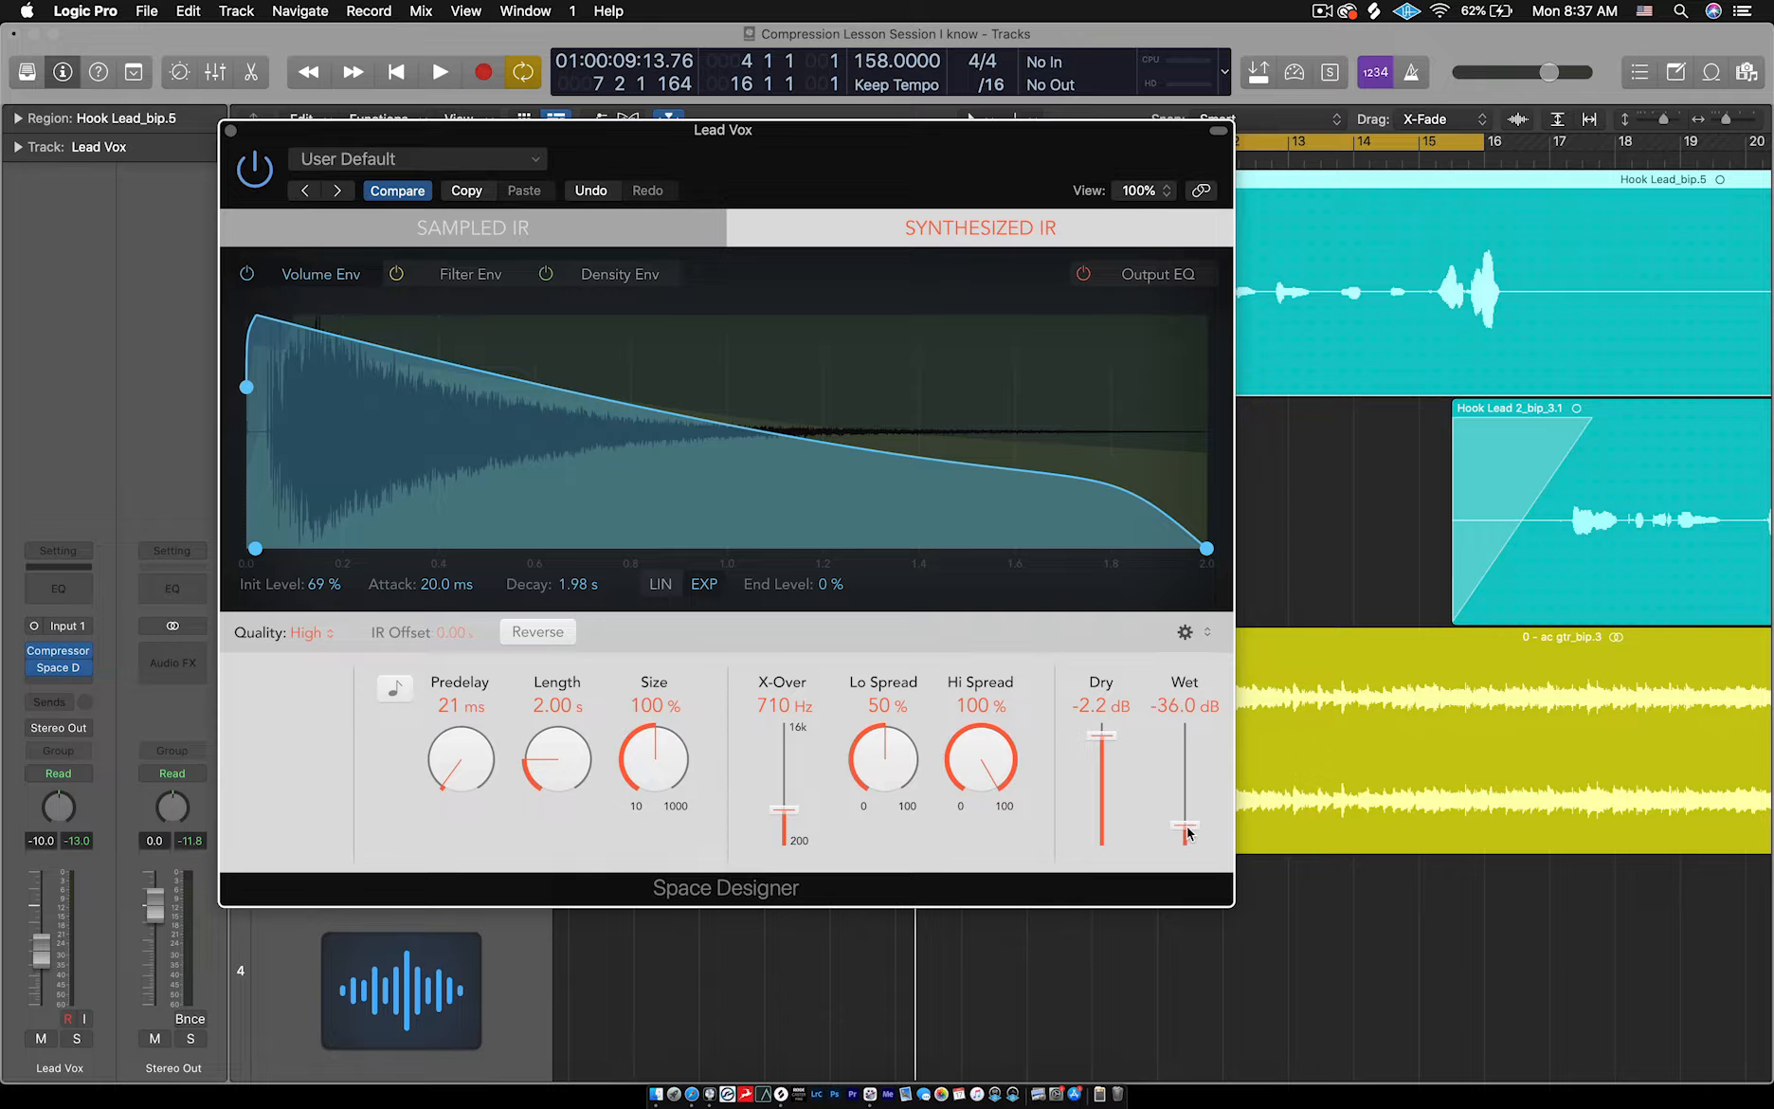
{"action": "left_click_drag", "start_coordinate": [1186, 832], "coordinate": [1188, 831]}
- Set the reverb's Size to 180% and audition the full mix with Space Designer closed
{"action": "left_click_drag", "start_coordinate": [647, 775], "coordinate": [648, 737]}
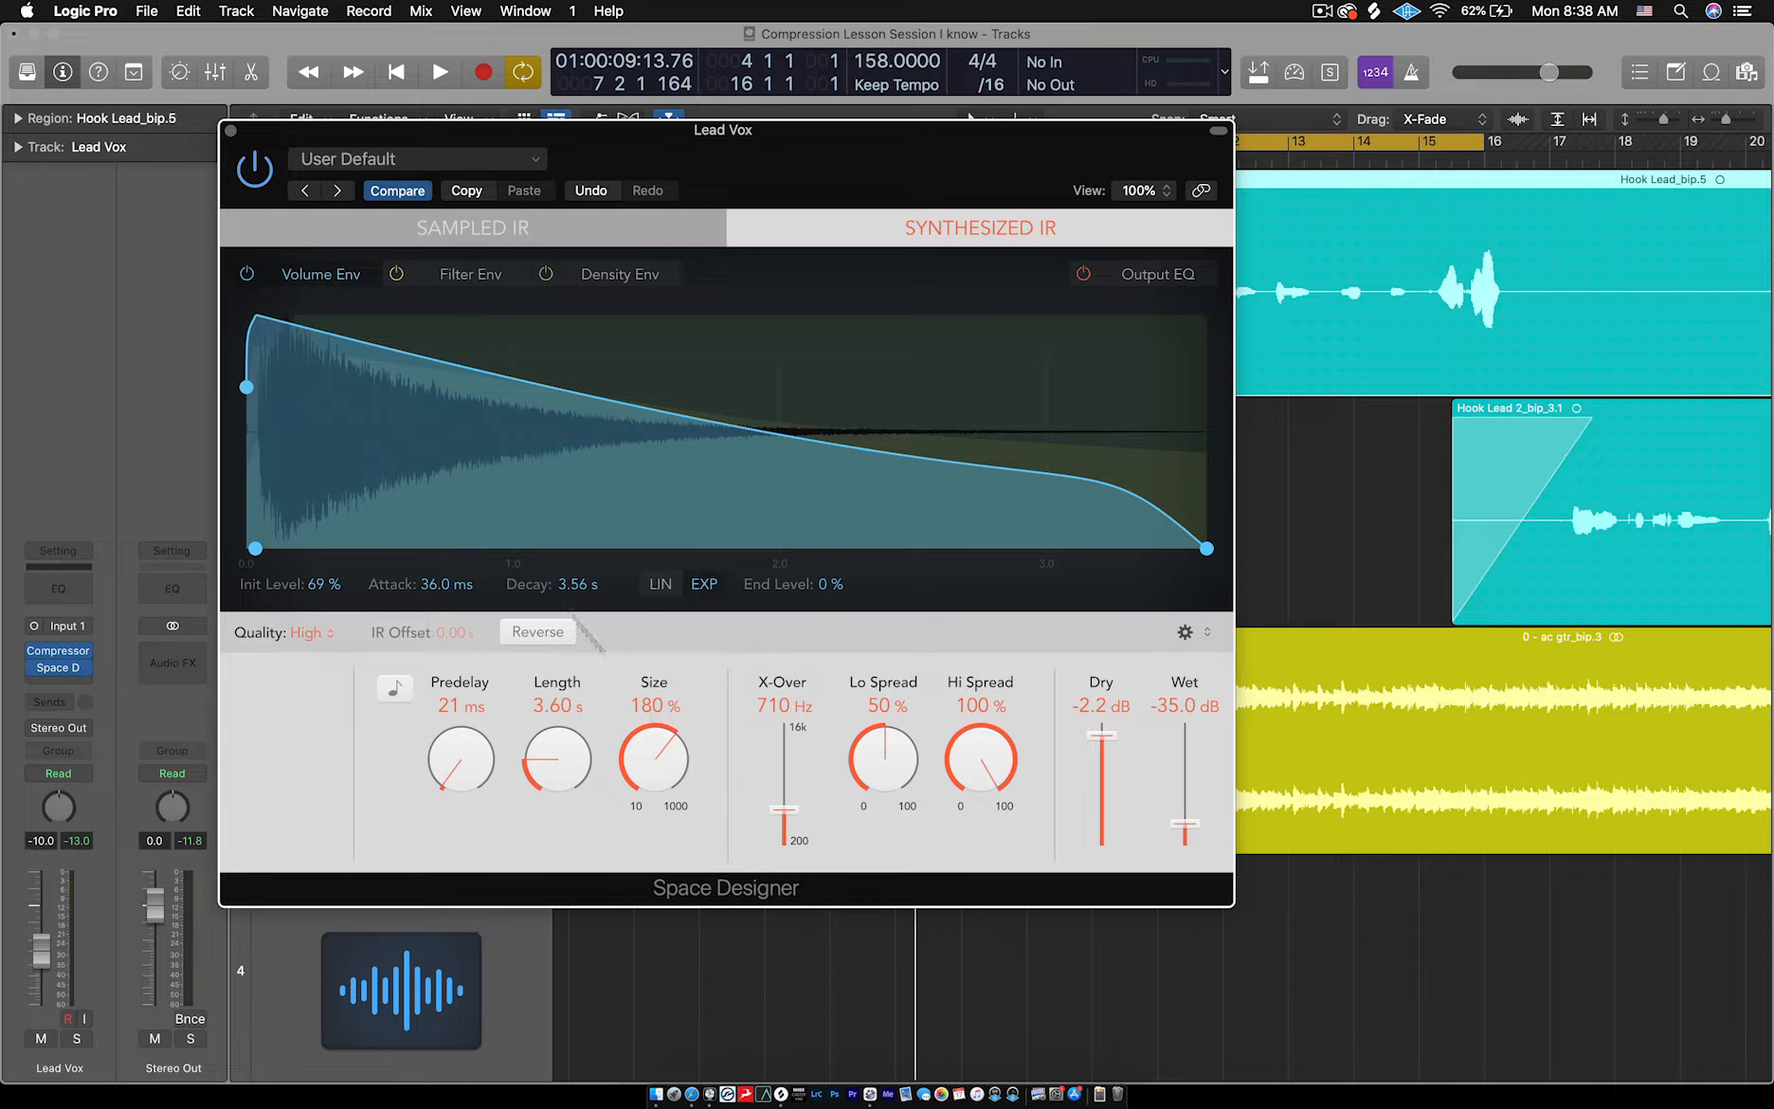
{"action": "left_click", "coordinate": [232, 131]}
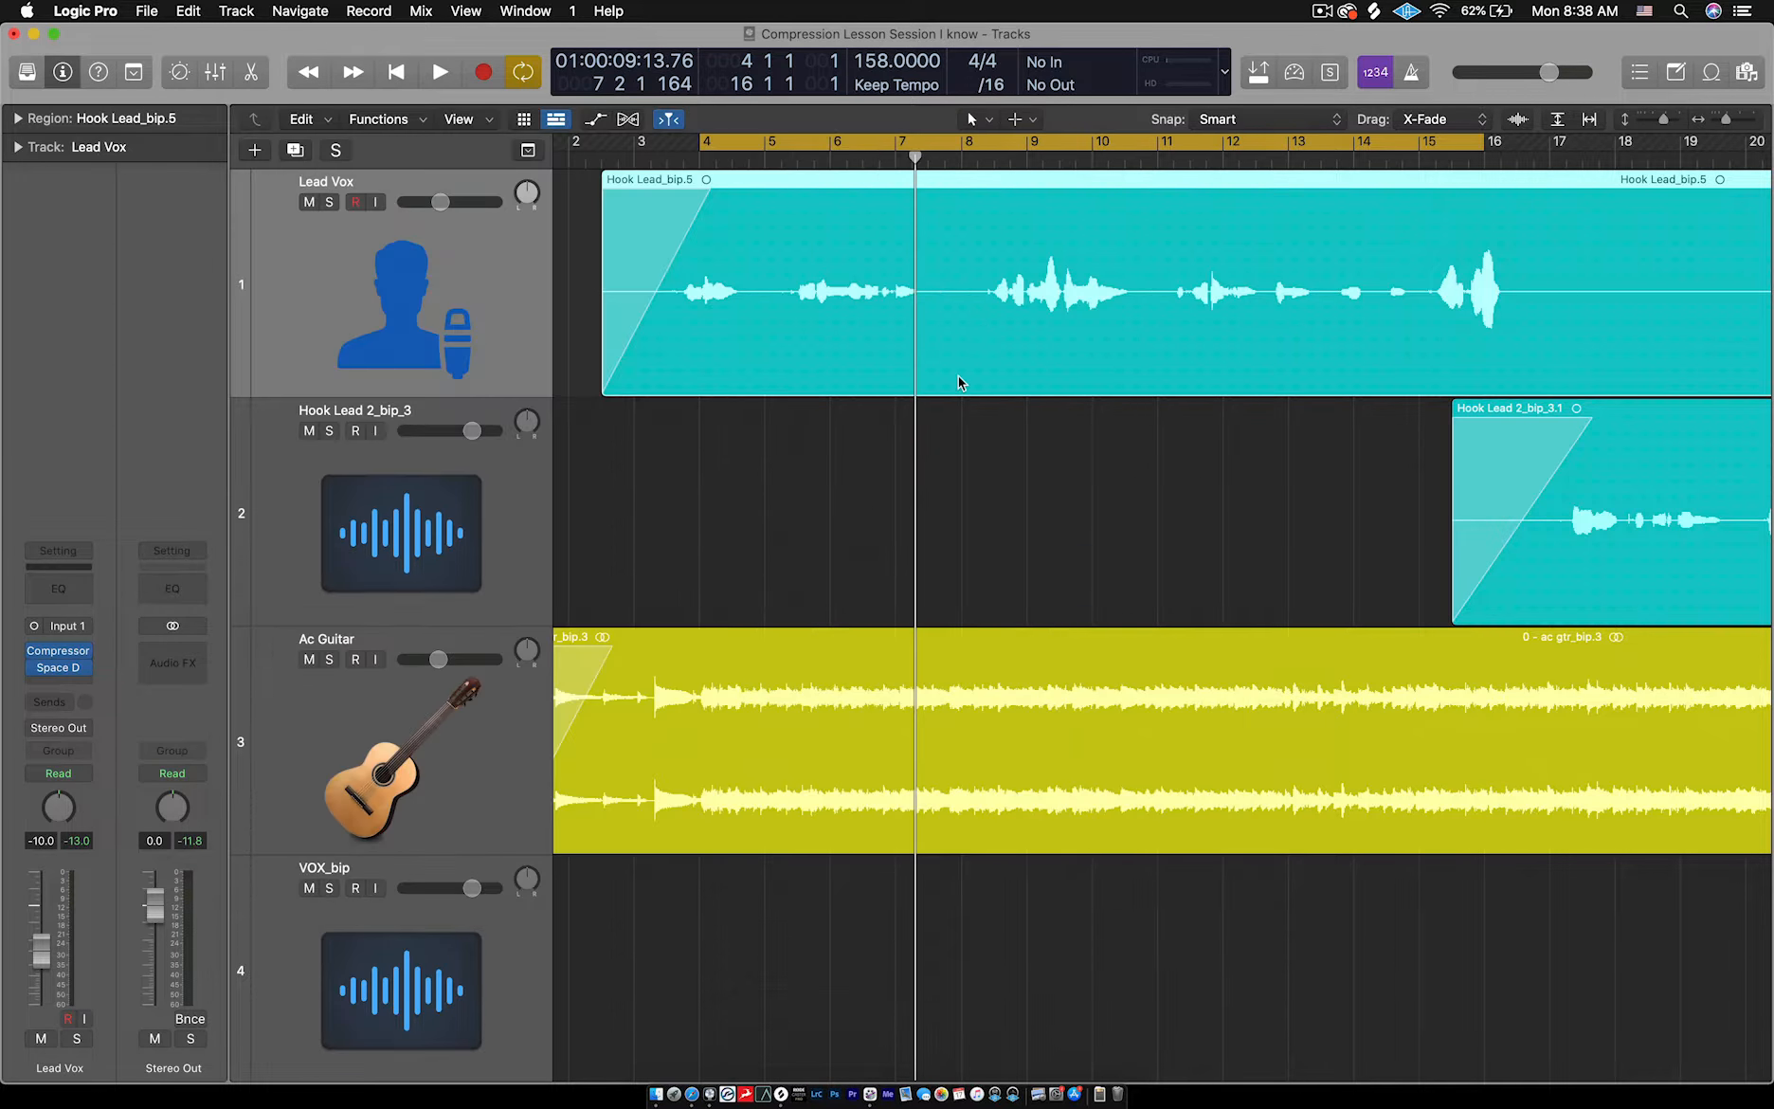
{"action": "key", "text": "space"}
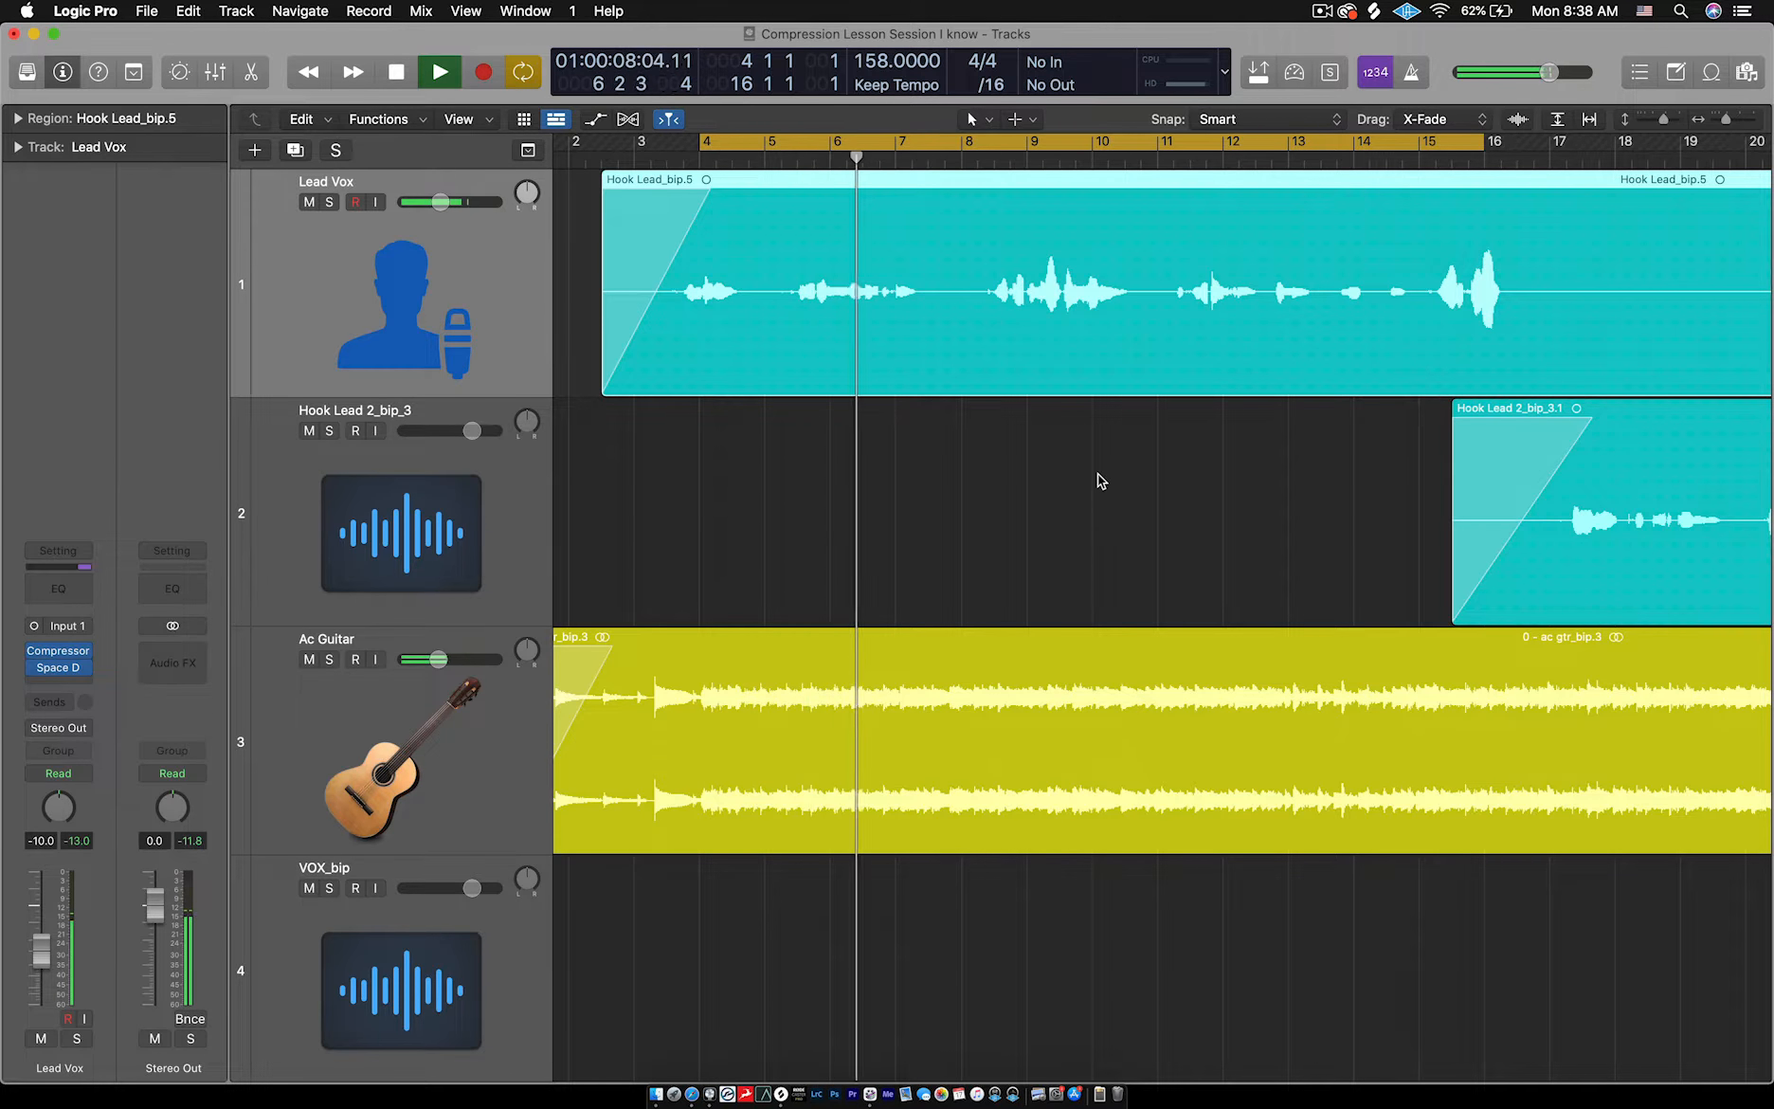
{"action": "key", "text": "space"}
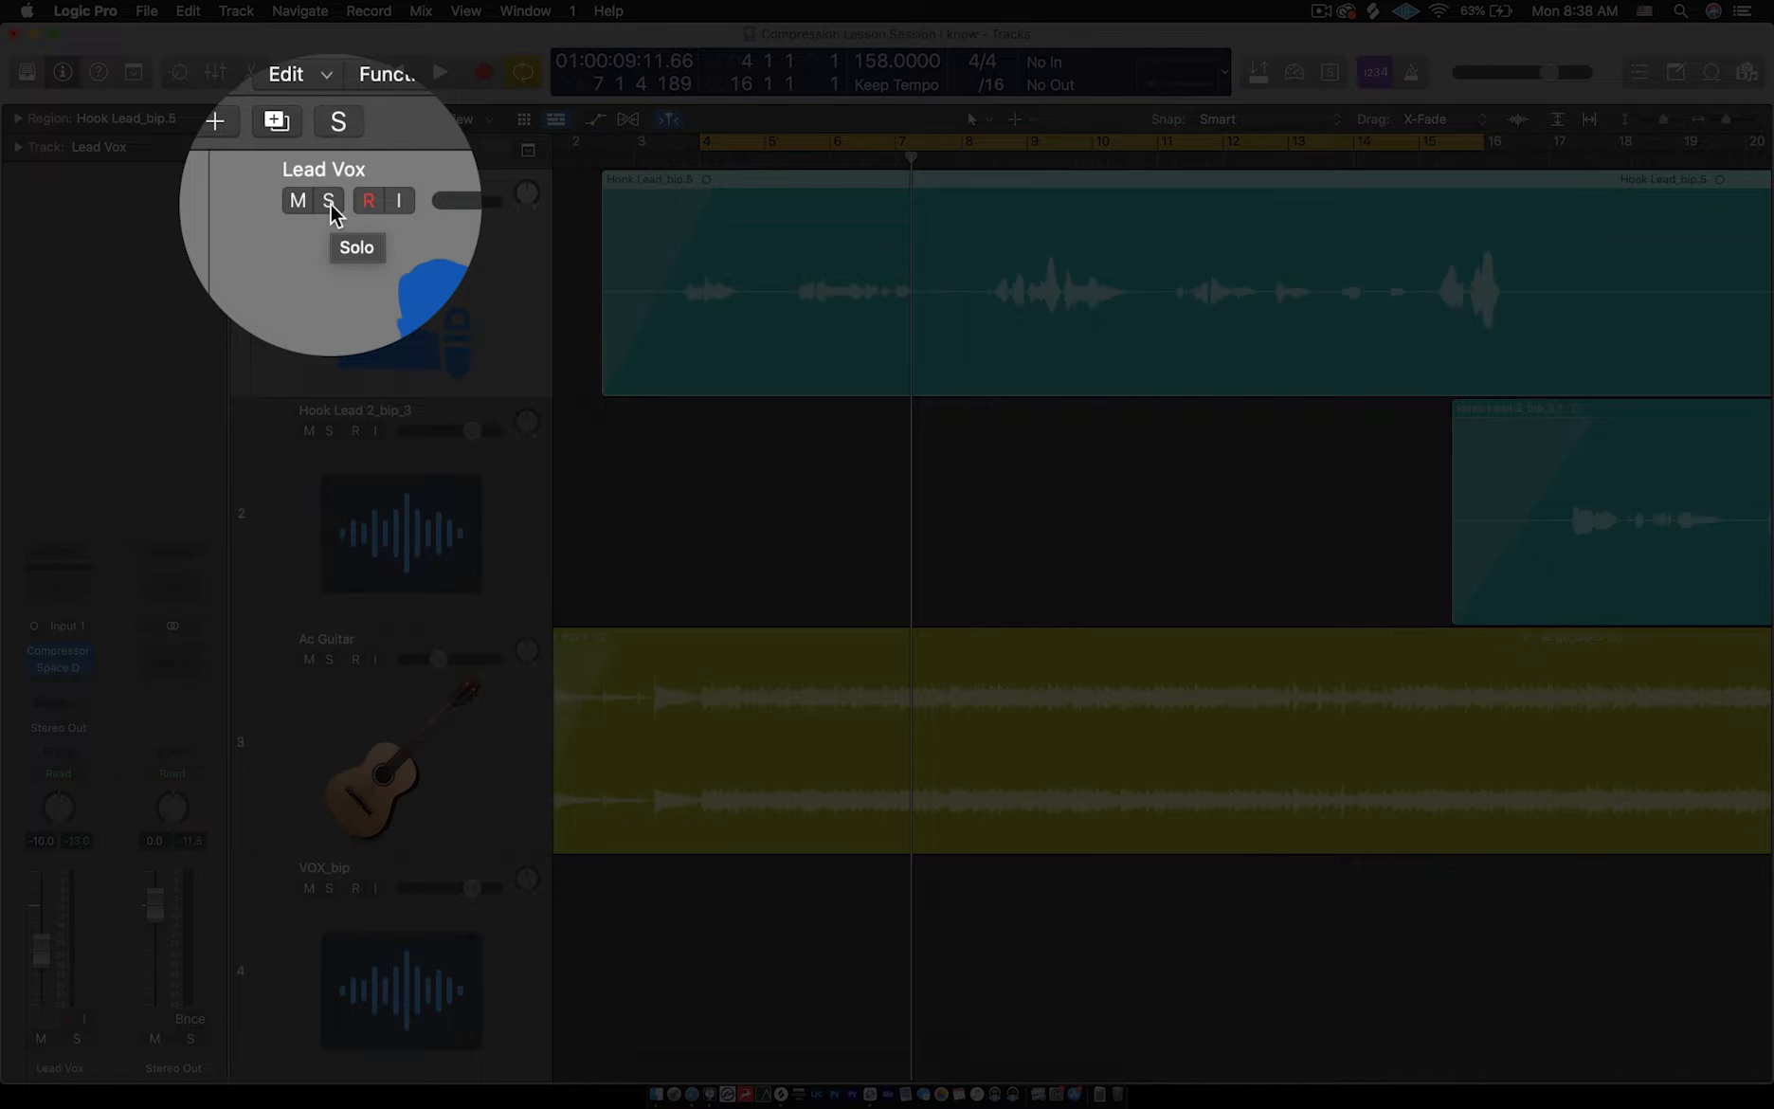
- Solo the Lead Vox track and audition its Space Designer reverb with the Size set to 50%
{"action": "left_click", "coordinate": [331, 204]}
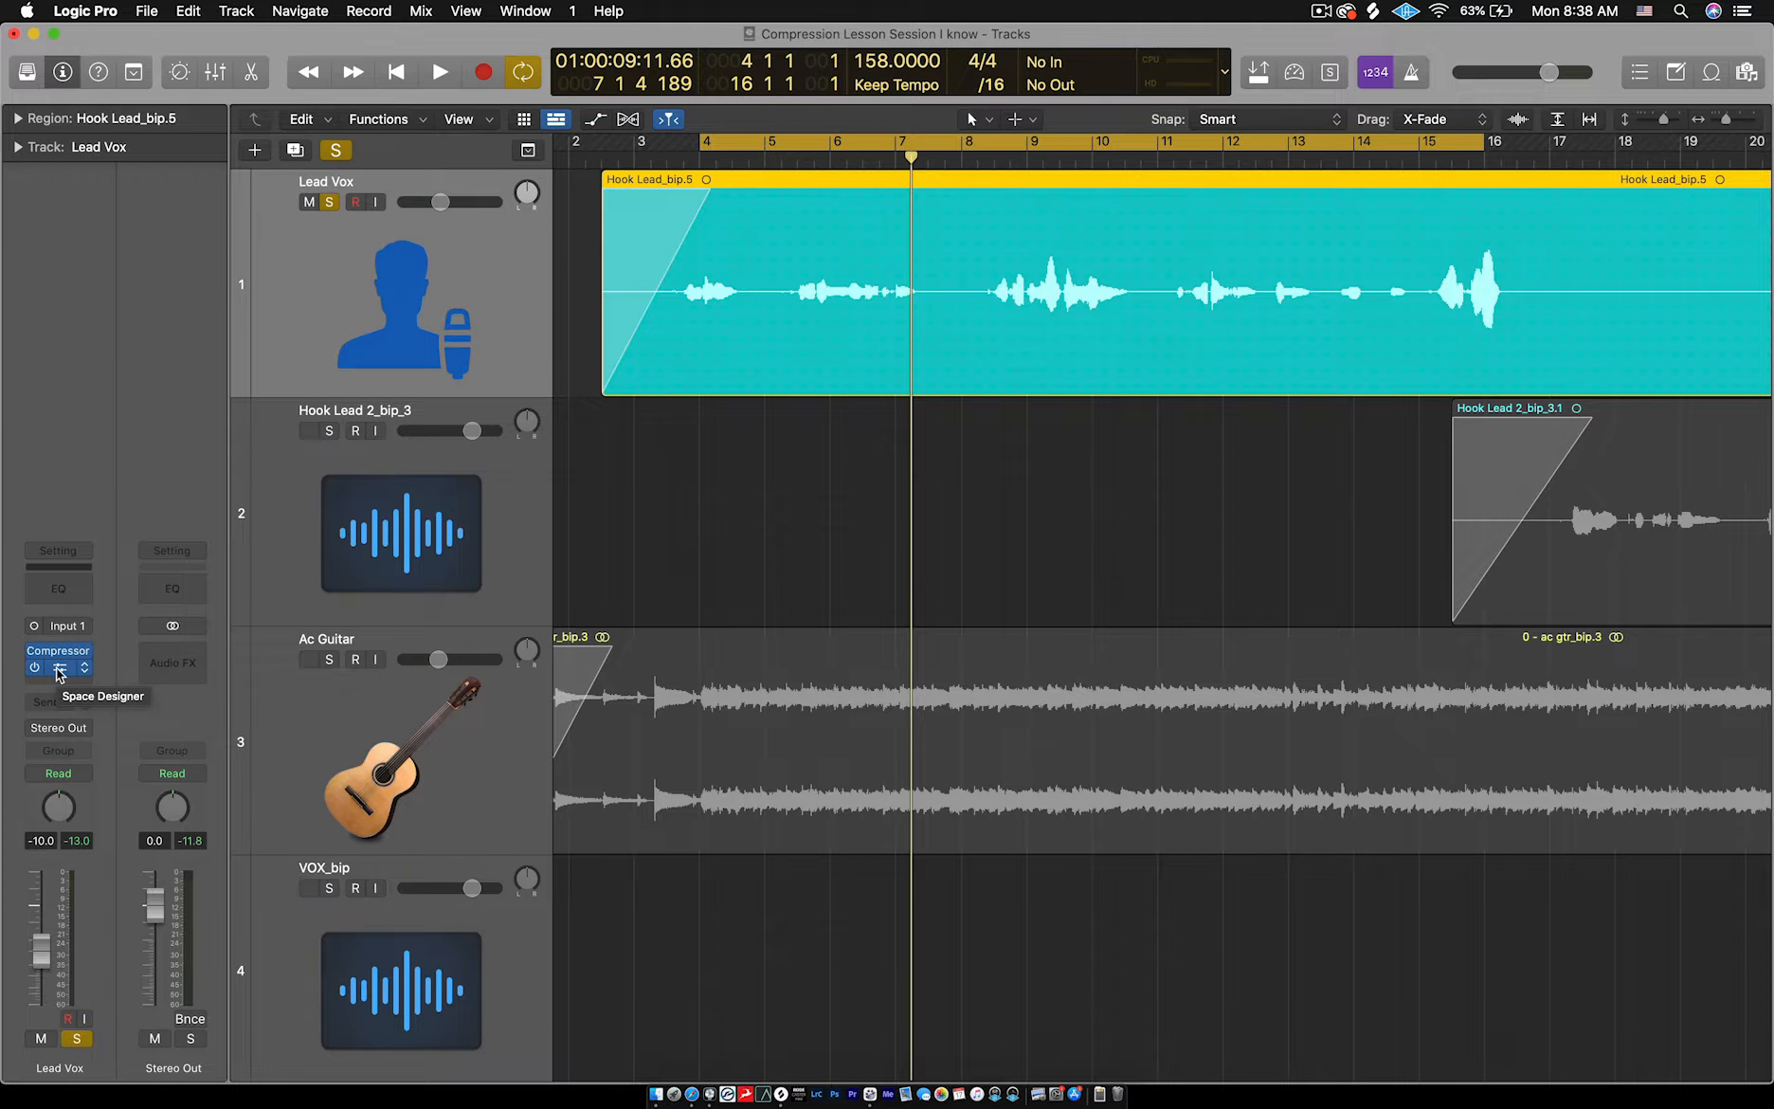
{"action": "left_click", "coordinate": [58, 668]}
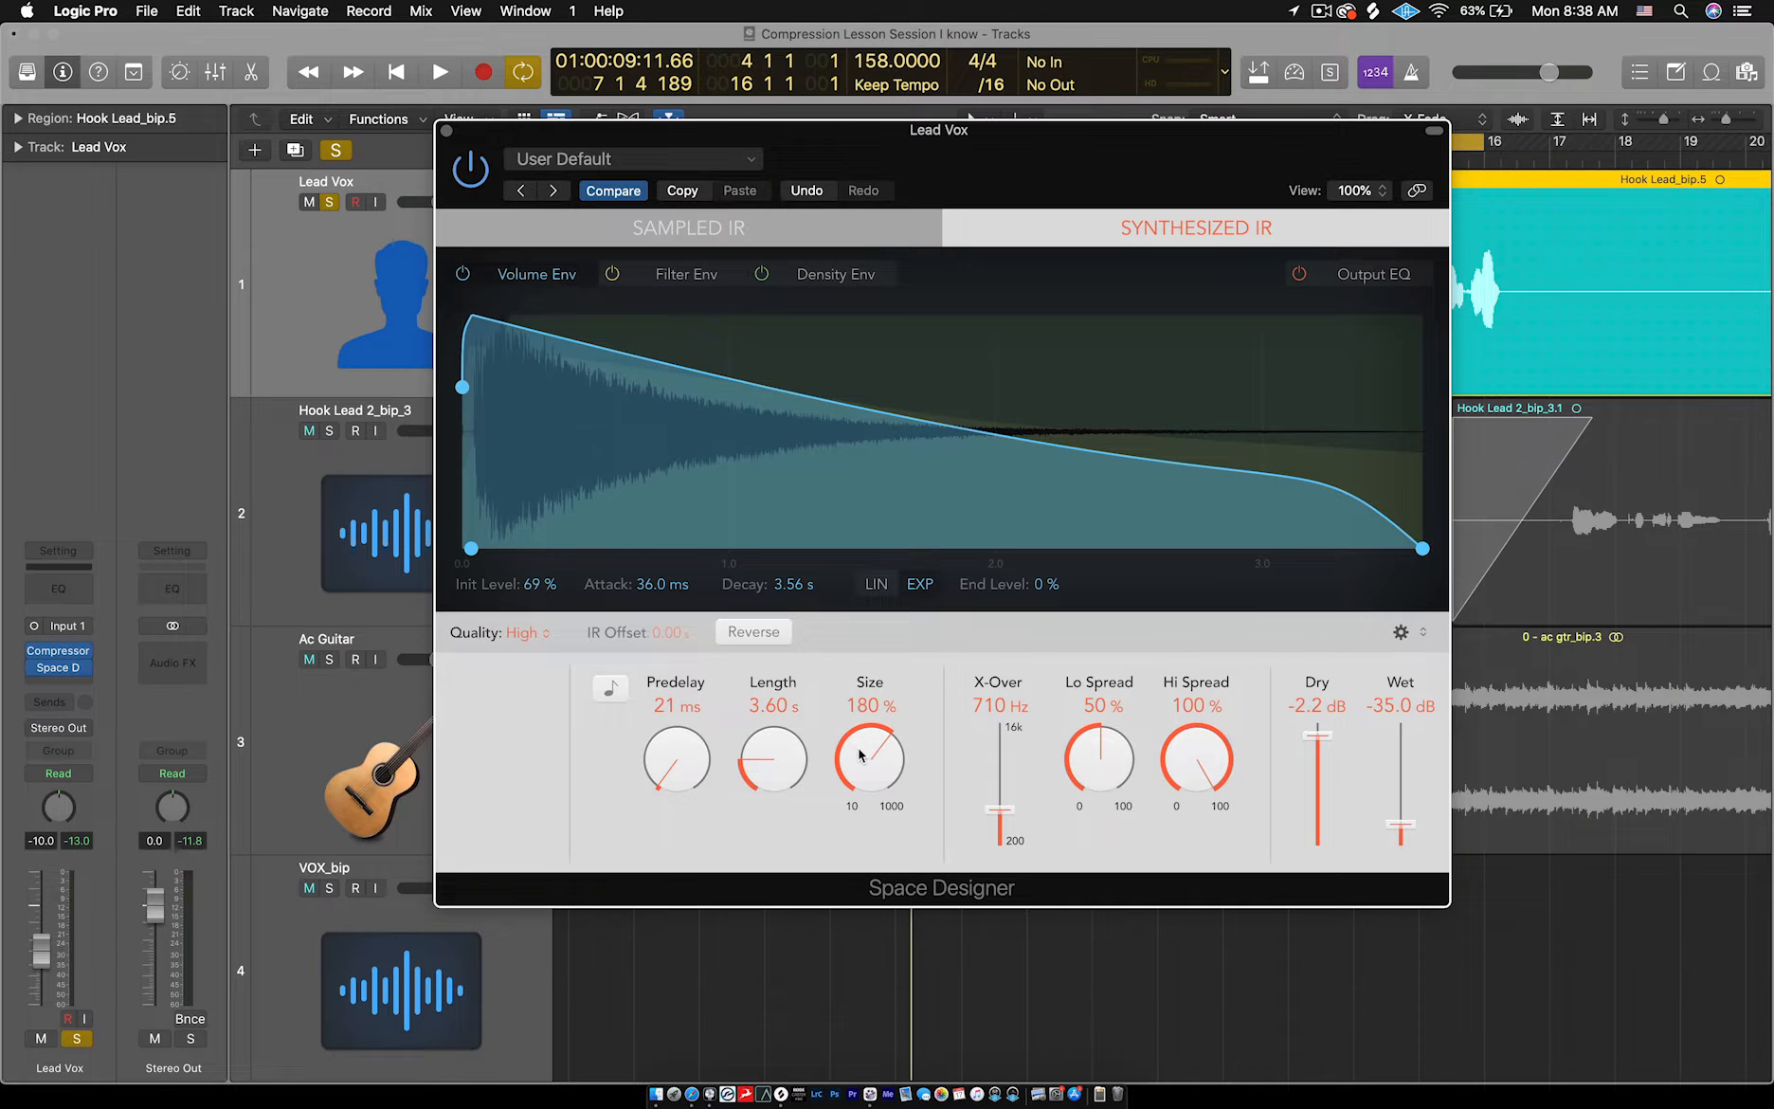
{"action": "left_click_drag", "start_coordinate": [860, 754], "coordinate": [865, 835]}
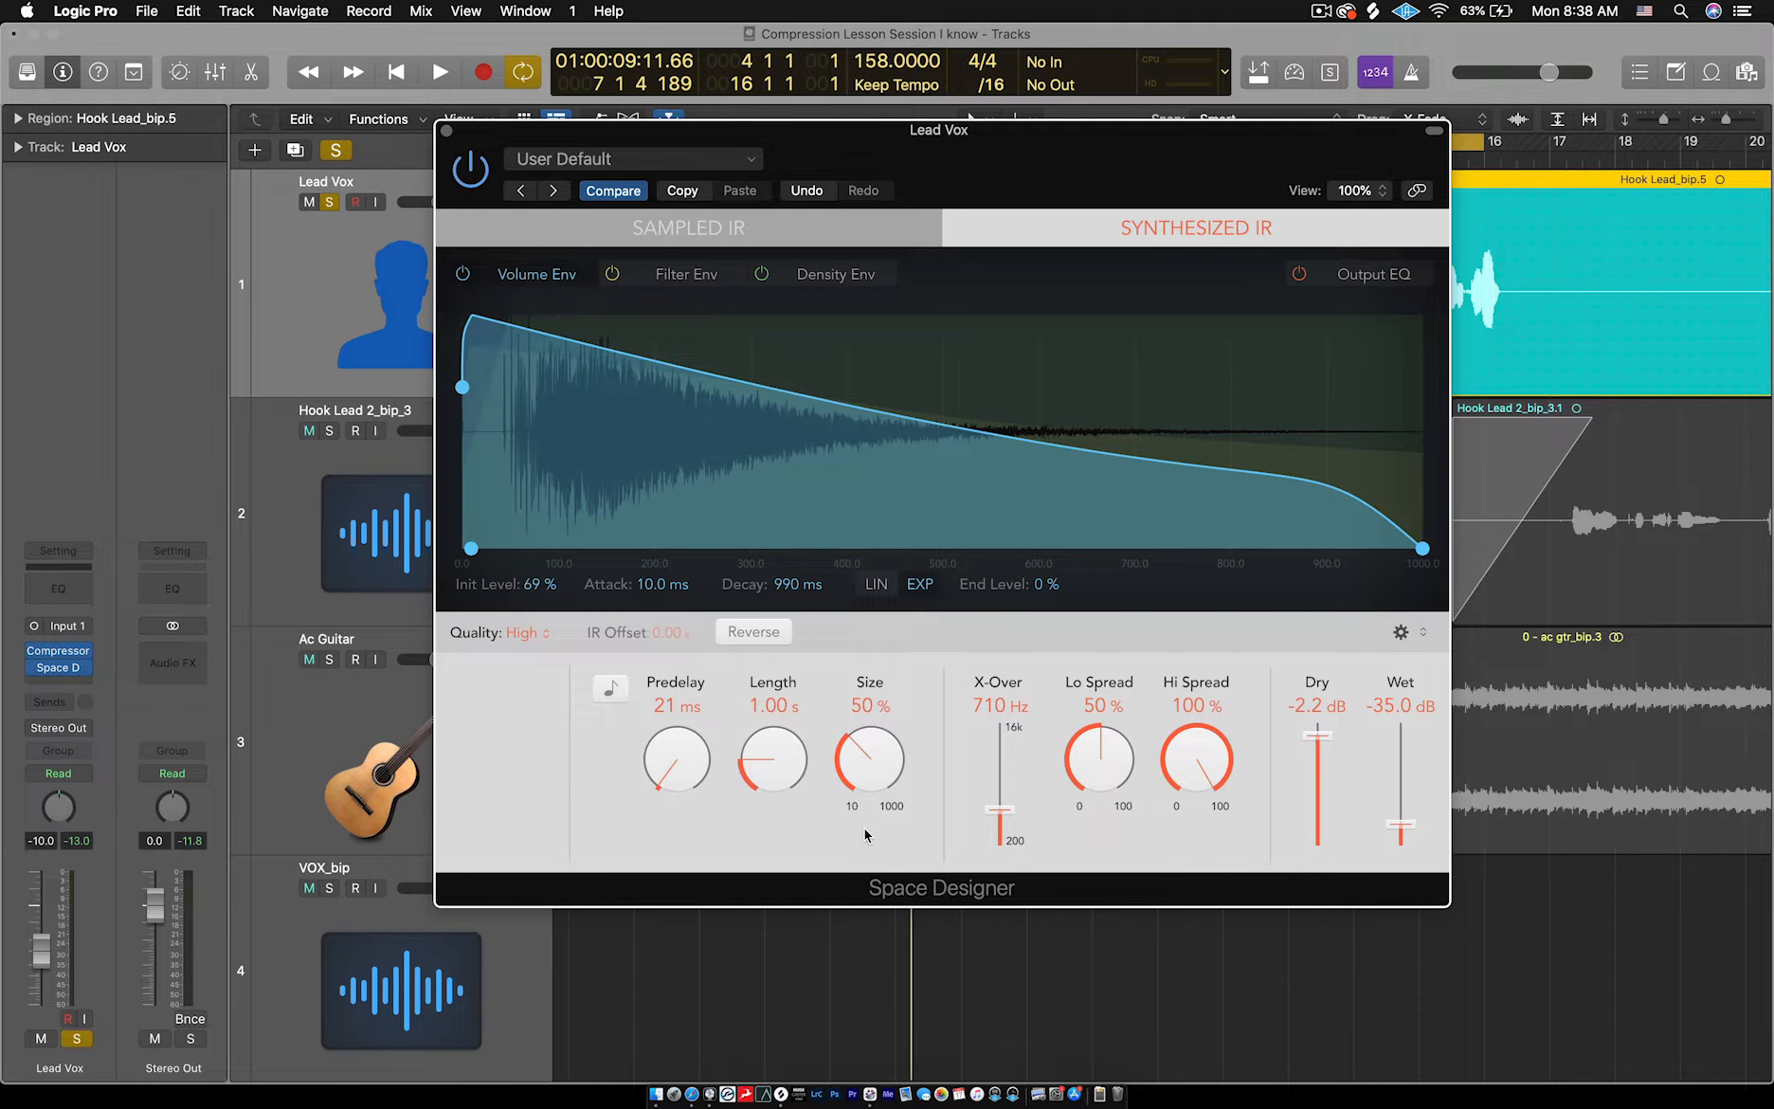
{"action": "left_click_drag", "start_coordinate": [804, 133], "coordinate": [575, 254]}
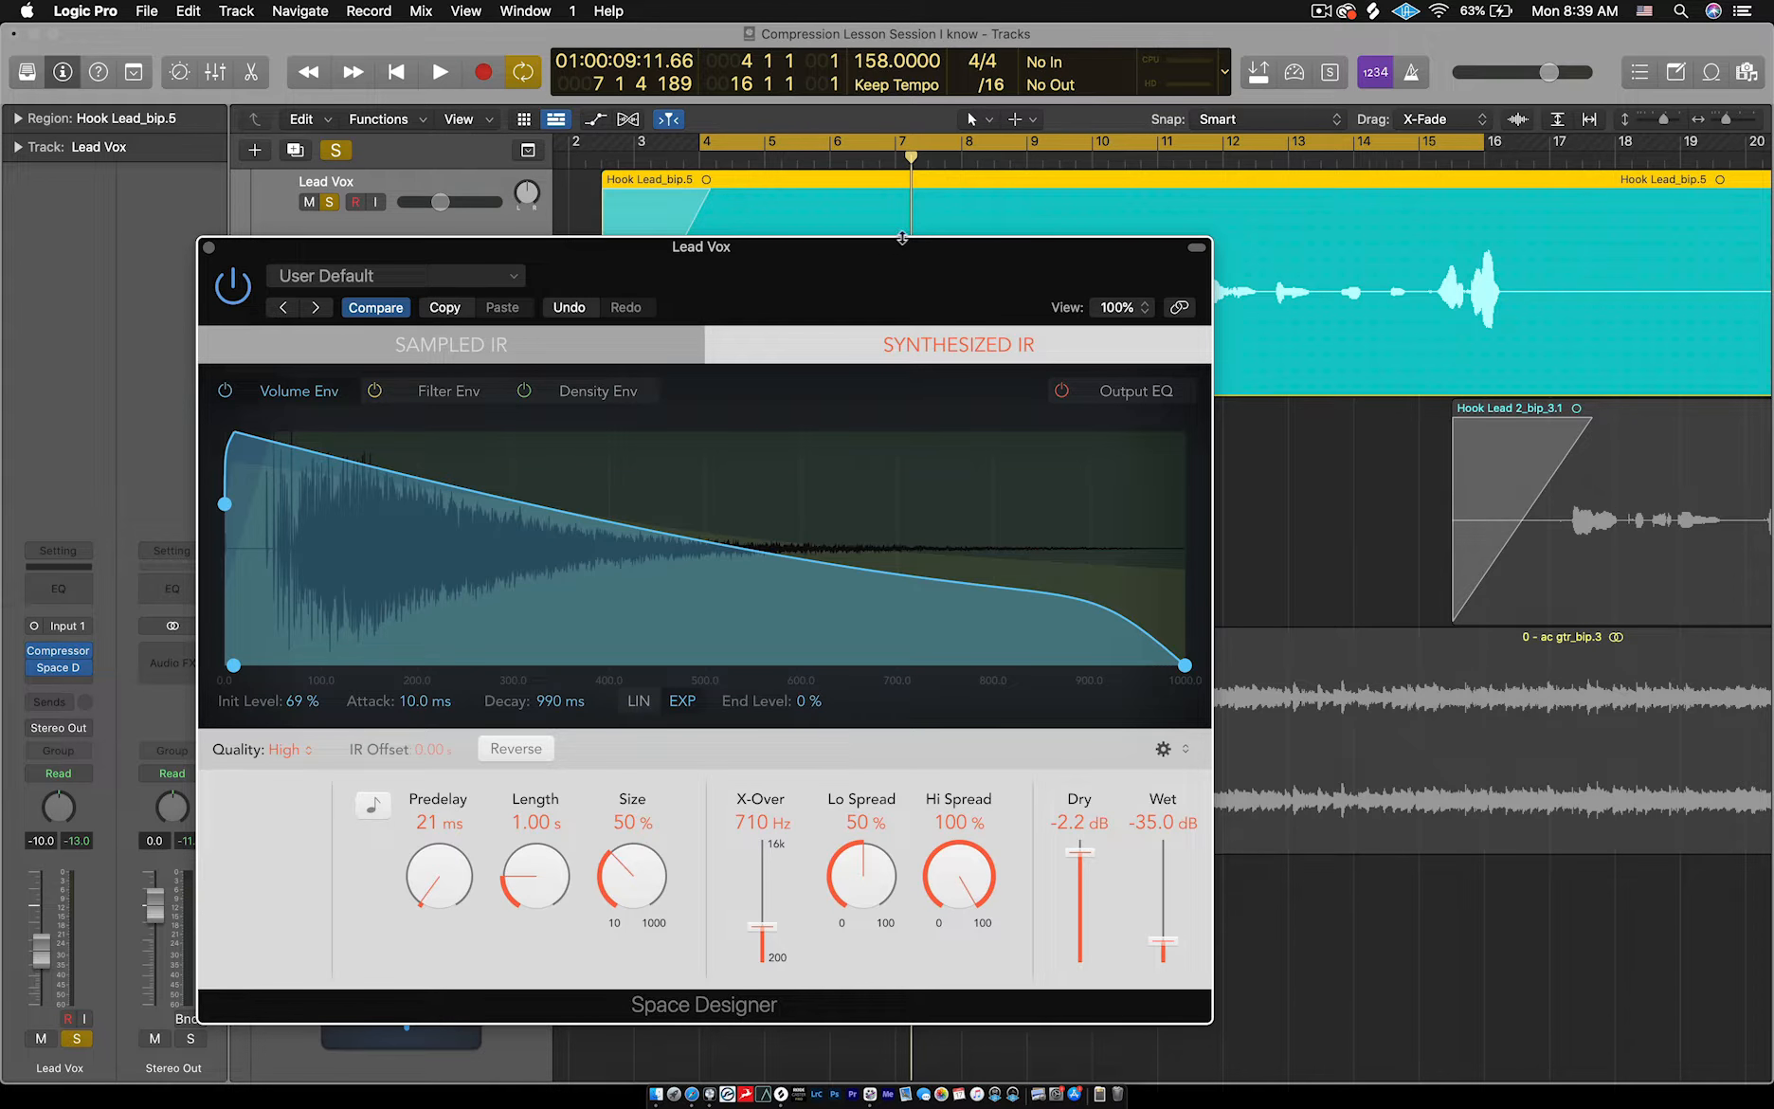
{"action": "key", "text": "space"}
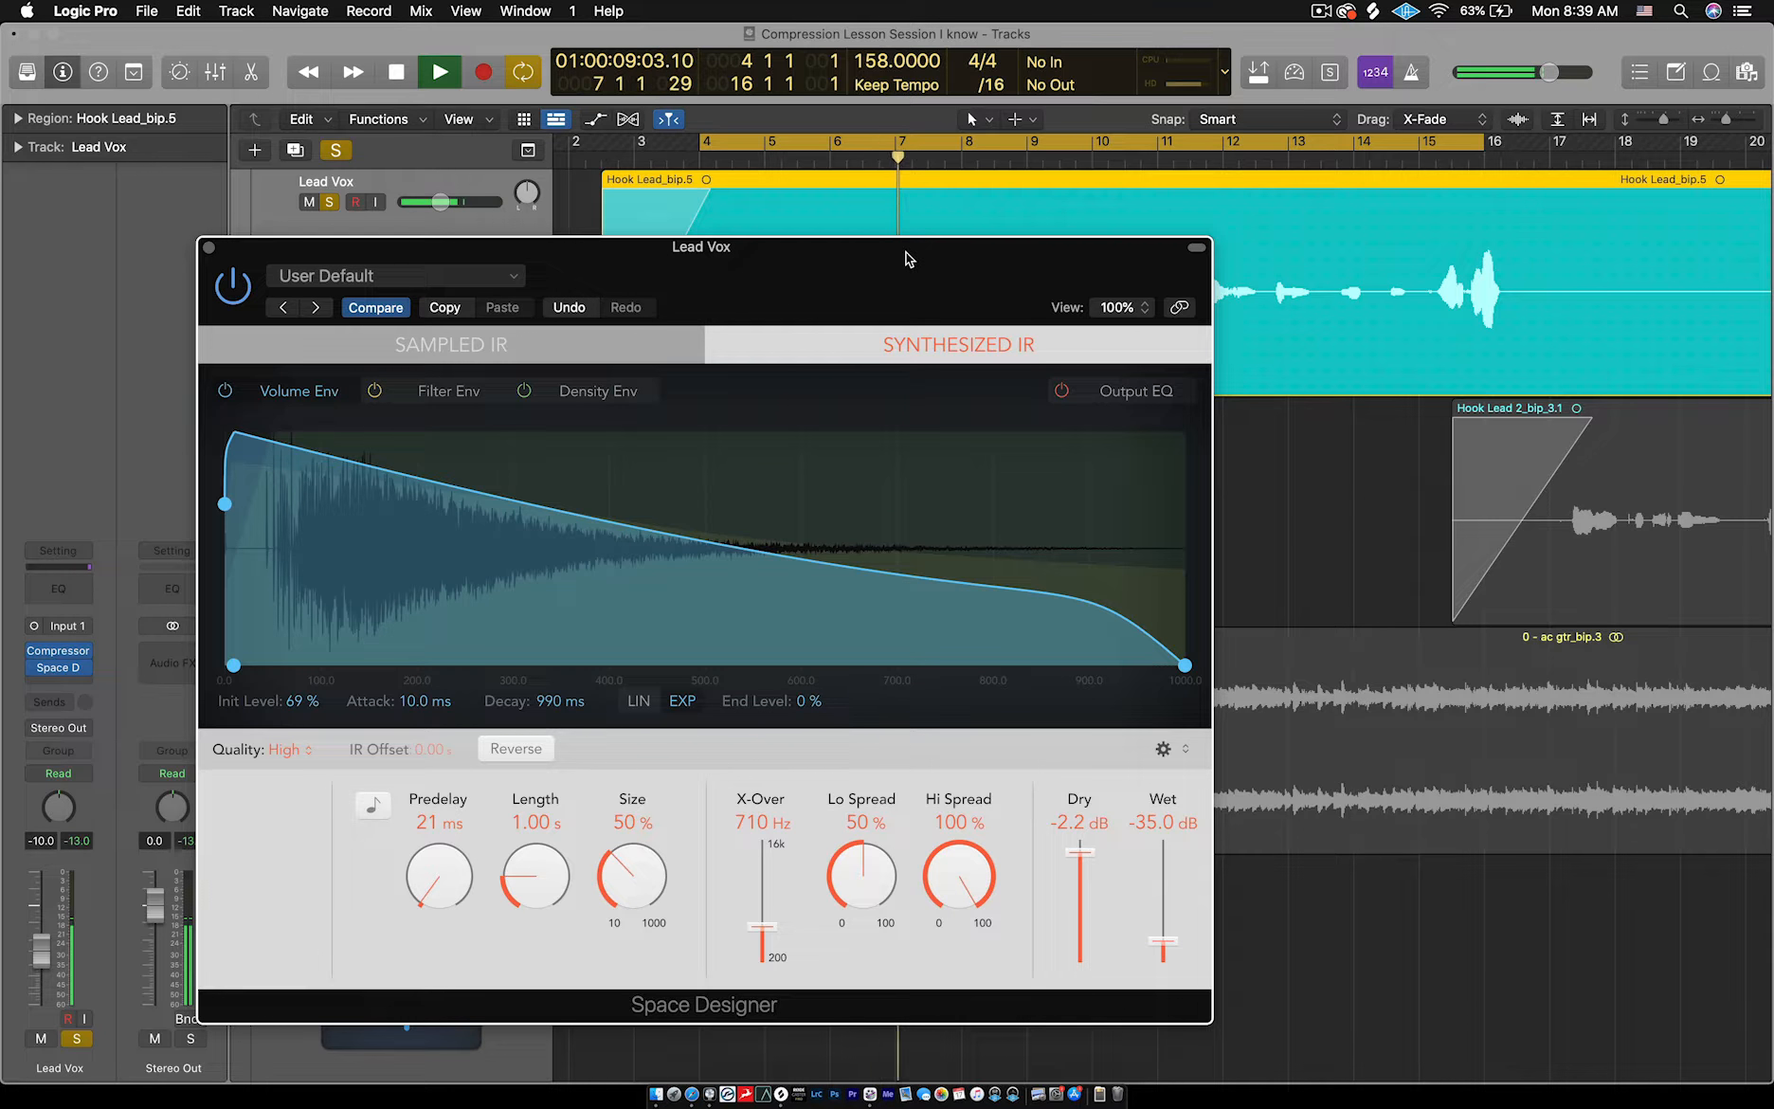
{"action": "key", "text": "space"}
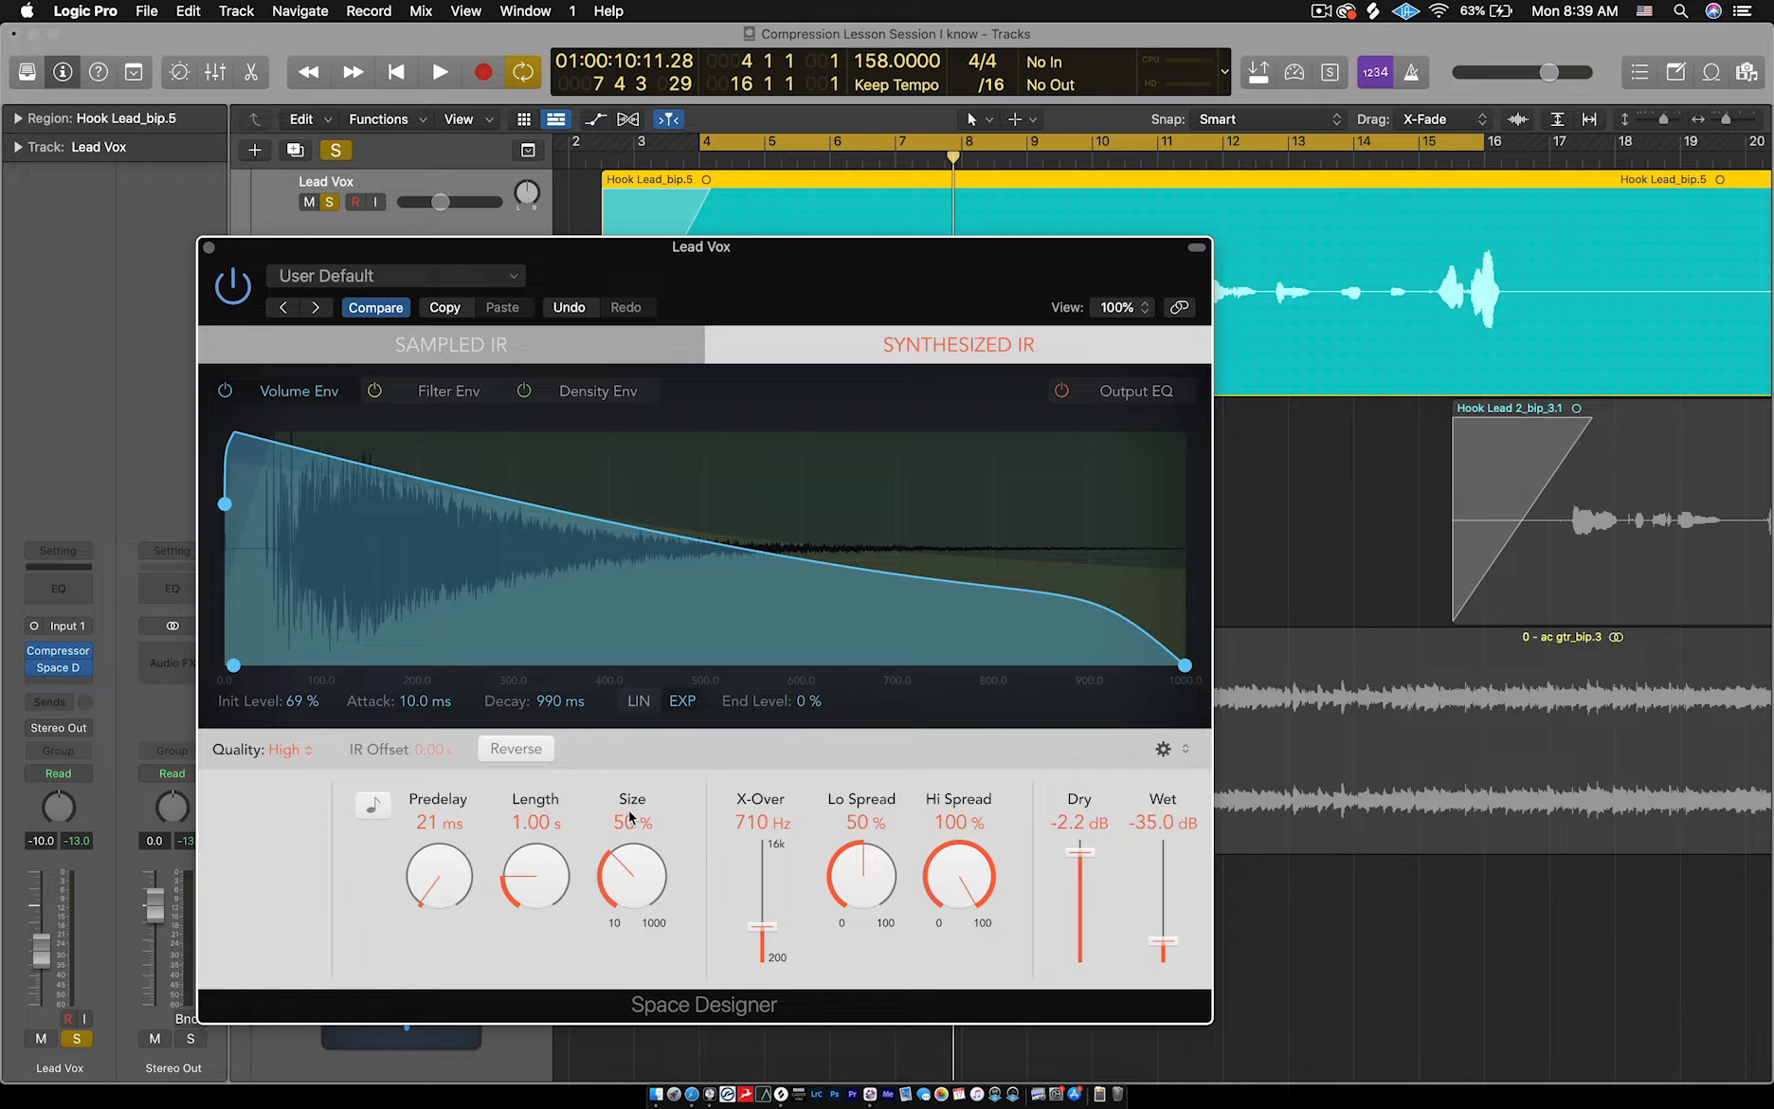
- Set the reverb's Size to 100% and audition the soloed lead vocal
{"action": "left_click_drag", "start_coordinate": [626, 868], "coordinate": [646, 822]}
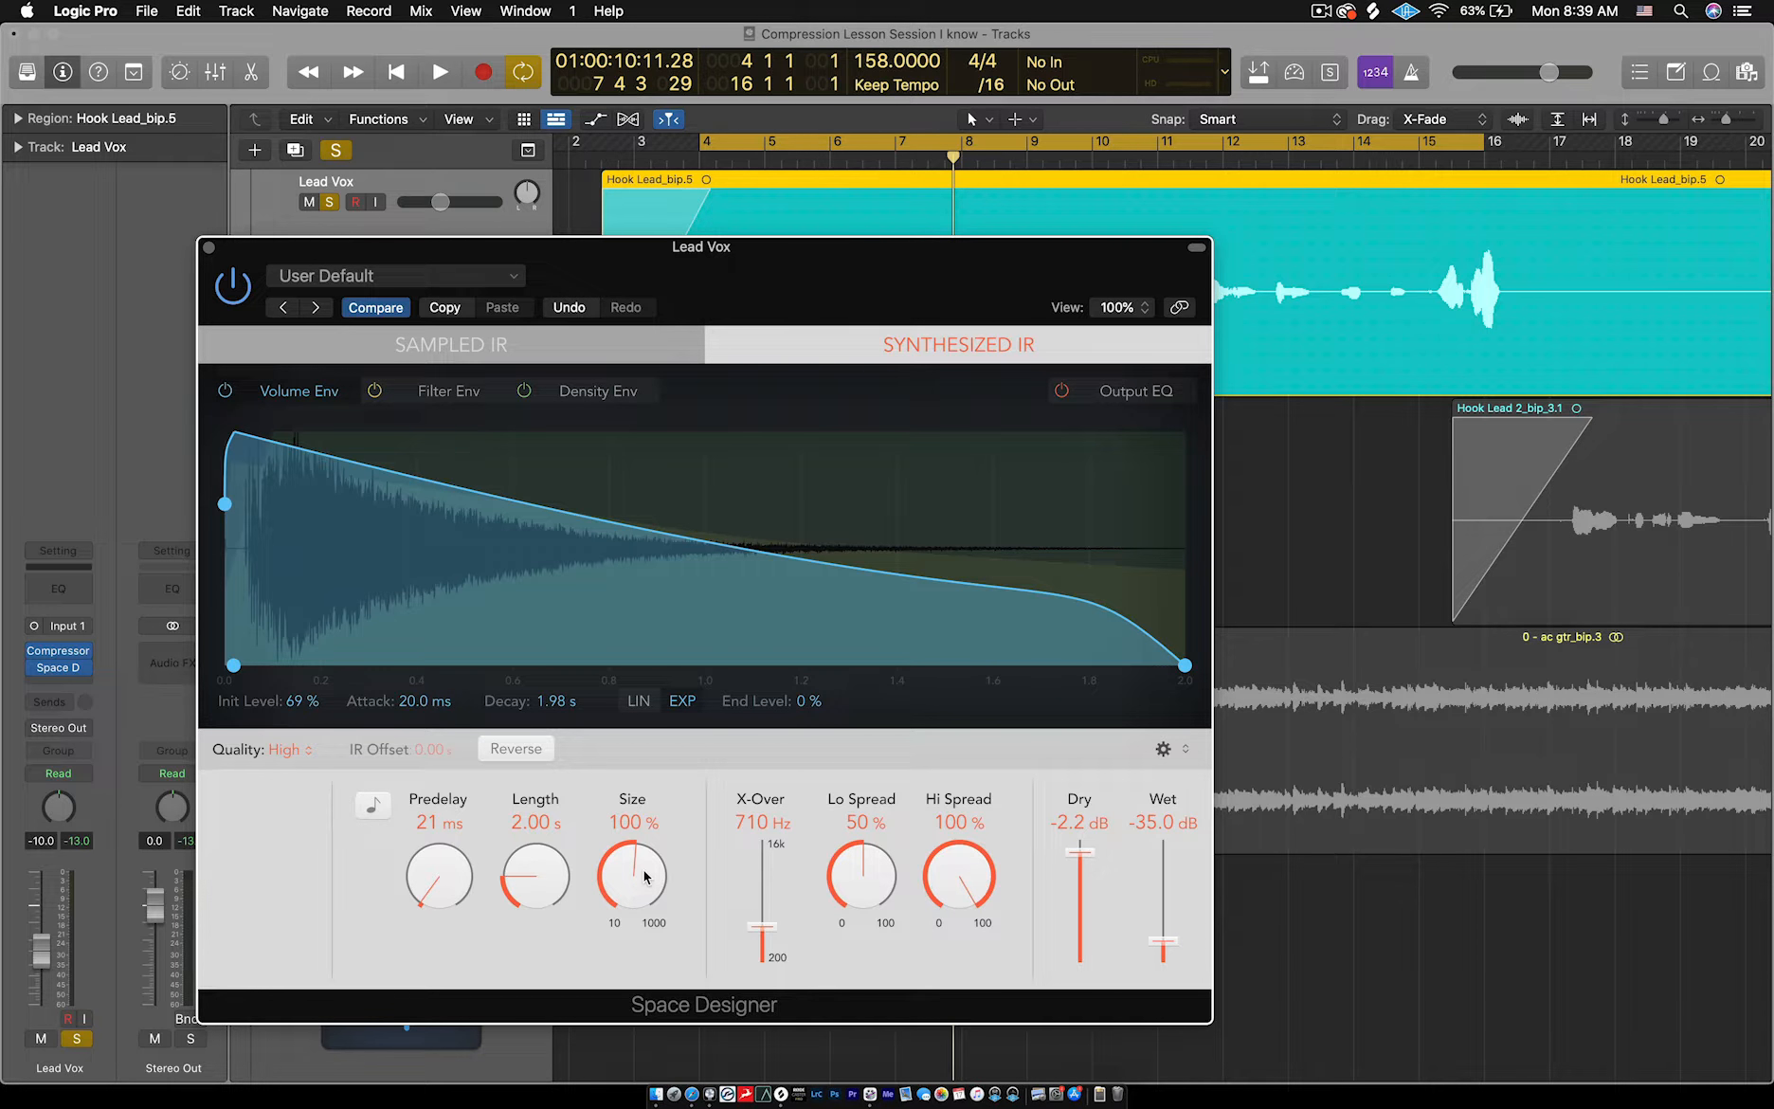
{"action": "key", "text": "space"}
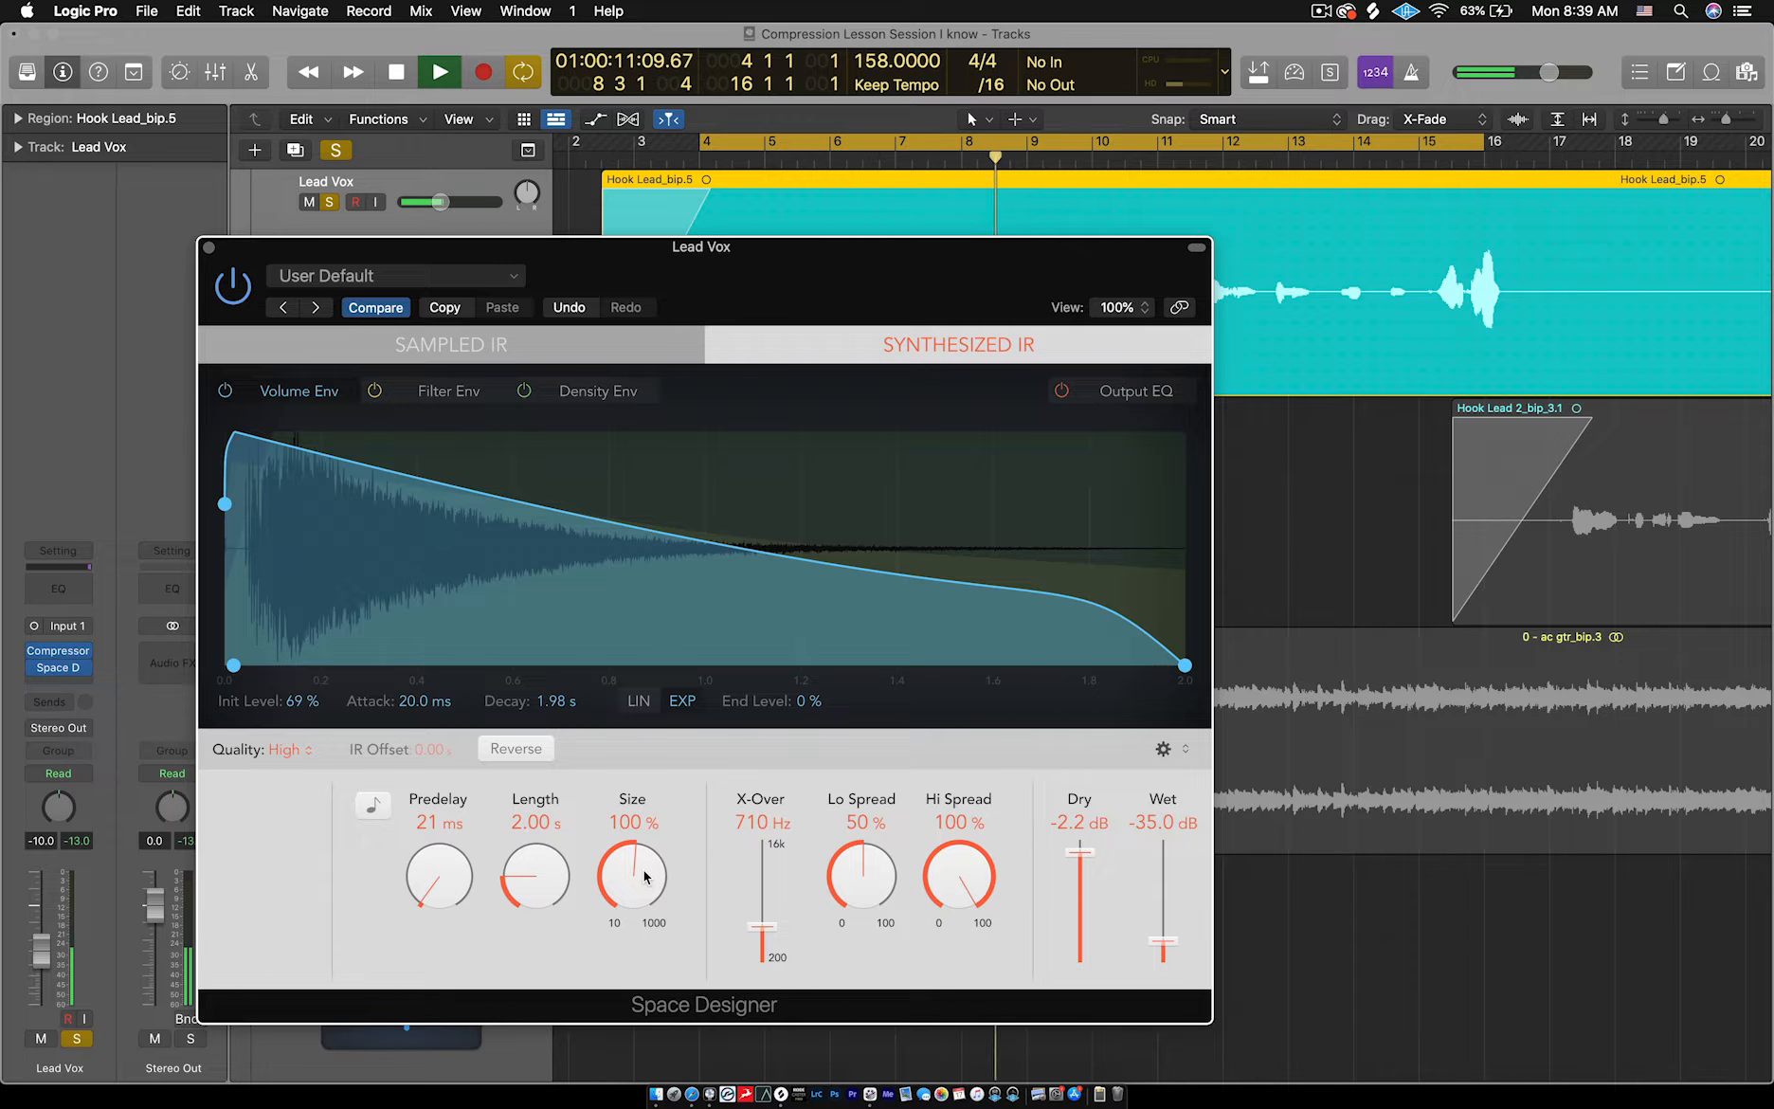
{"action": "key", "text": "space"}
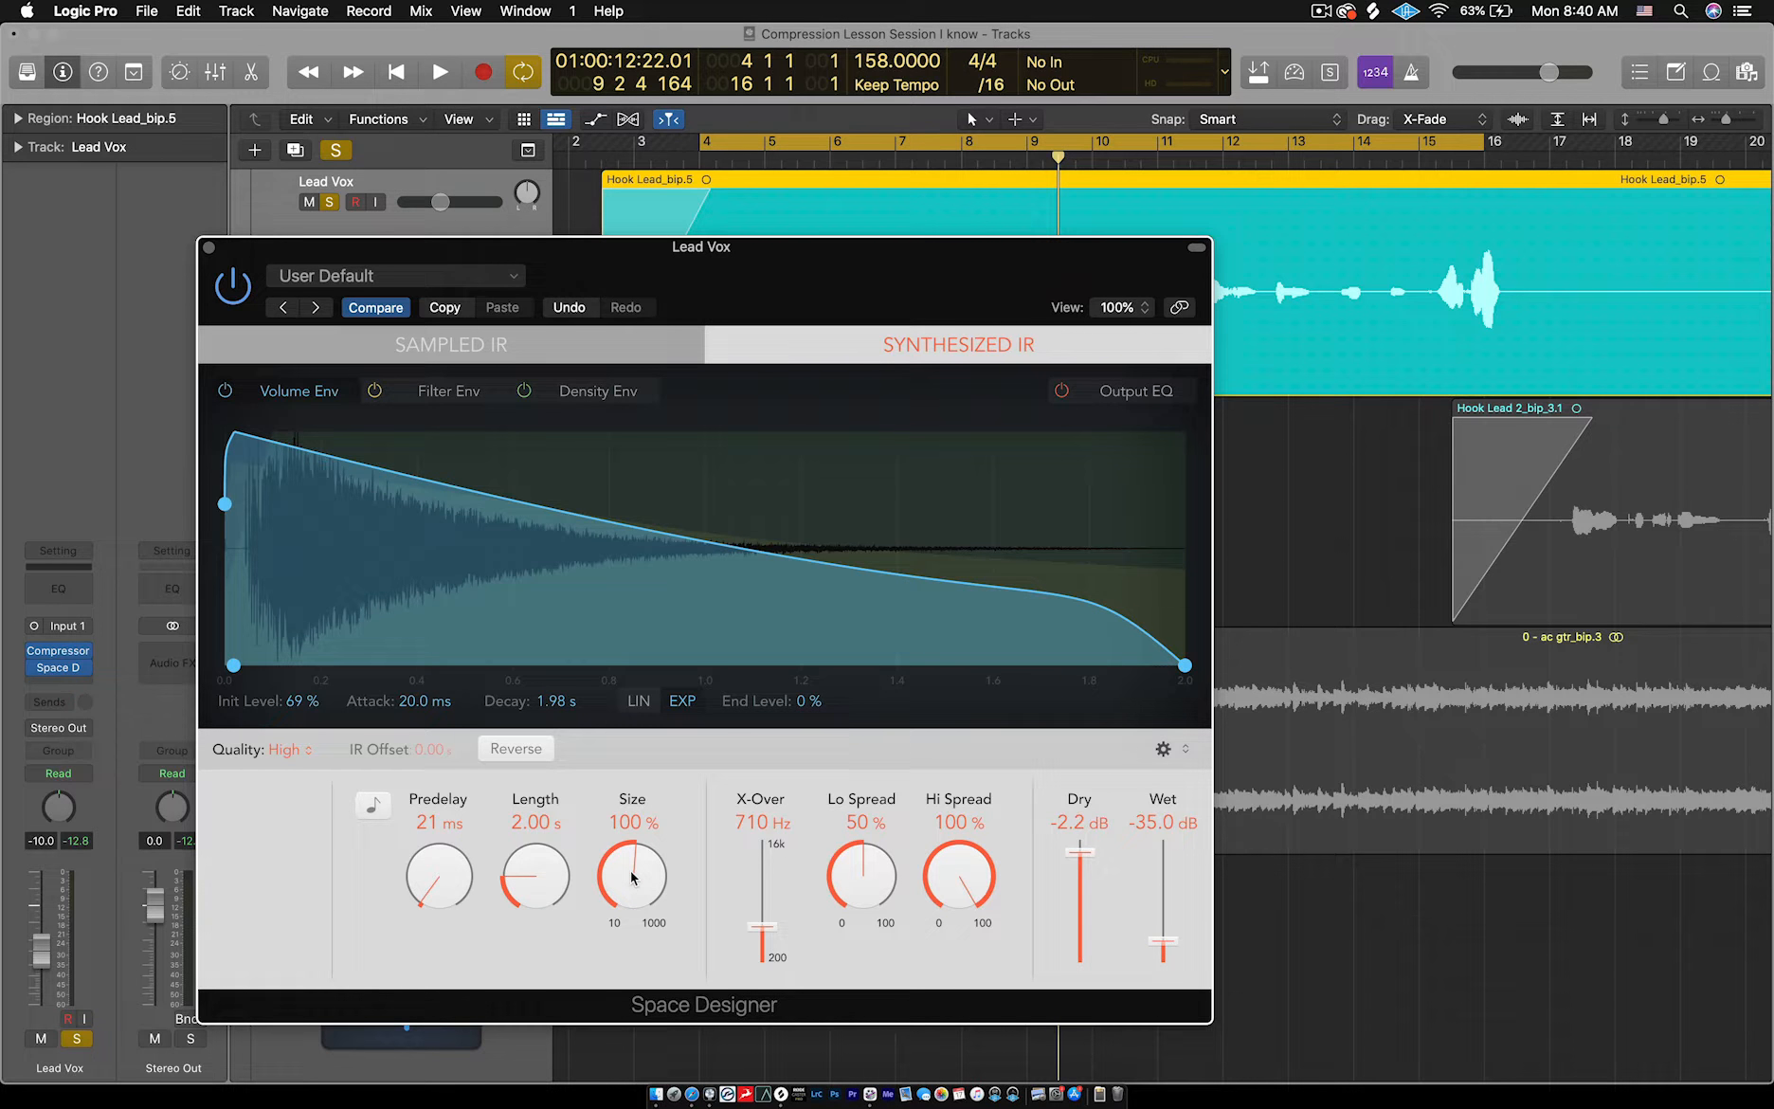
- Set the reverb's Size to 180% and audition the soloed lead vocal
{"action": "left_click_drag", "start_coordinate": [632, 877], "coordinate": [642, 841]}
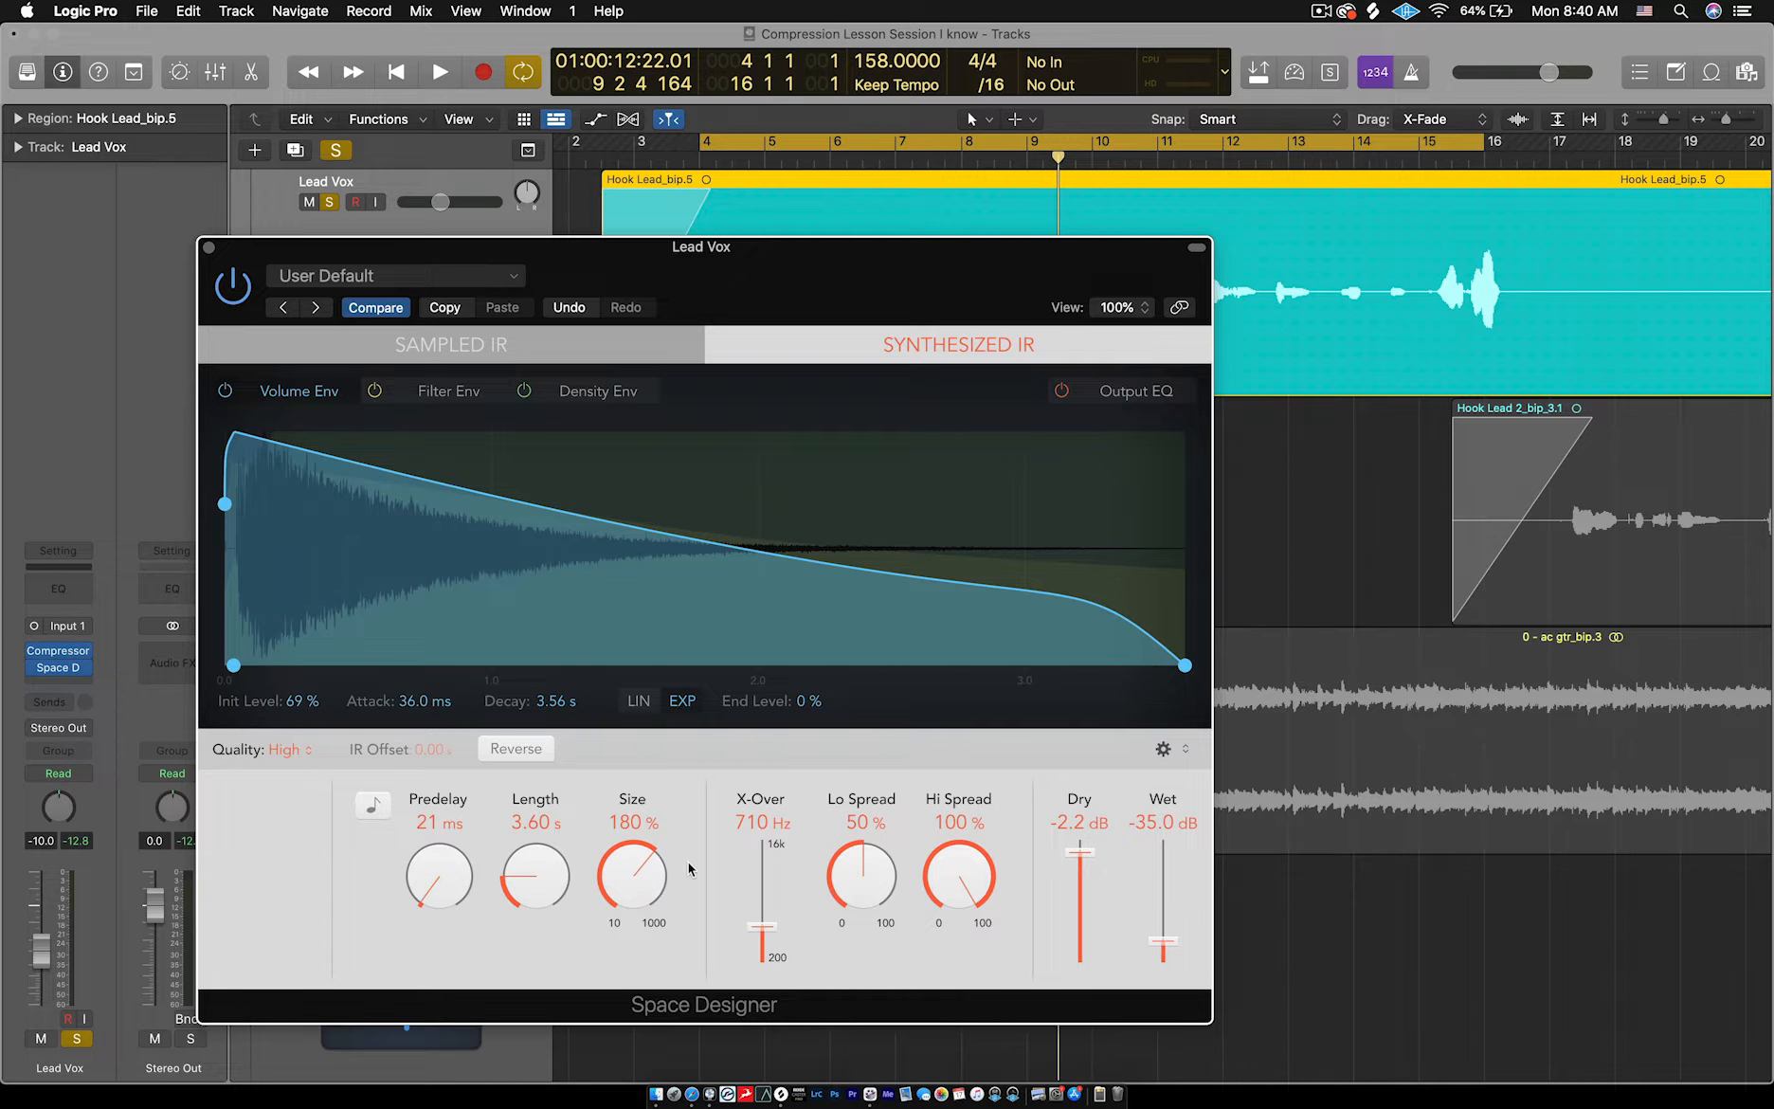
{"action": "key", "text": "space"}
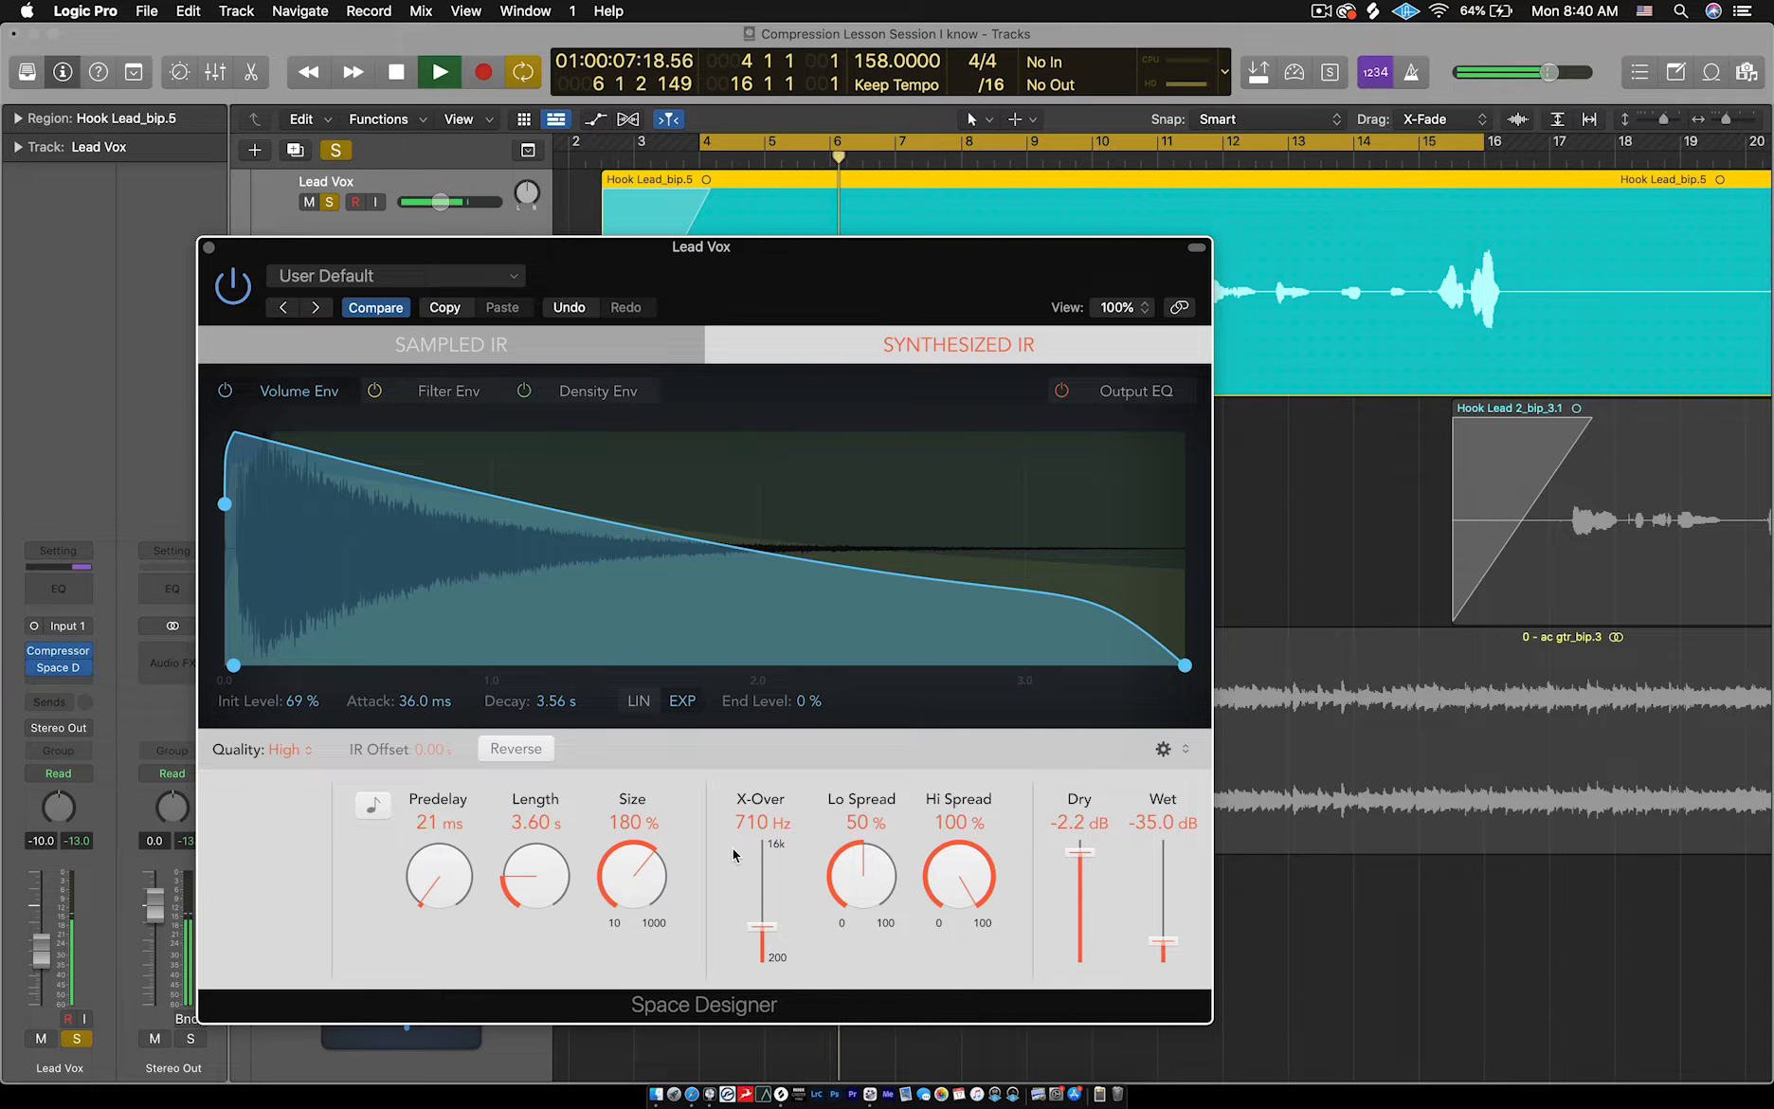
{"action": "key", "text": "space"}
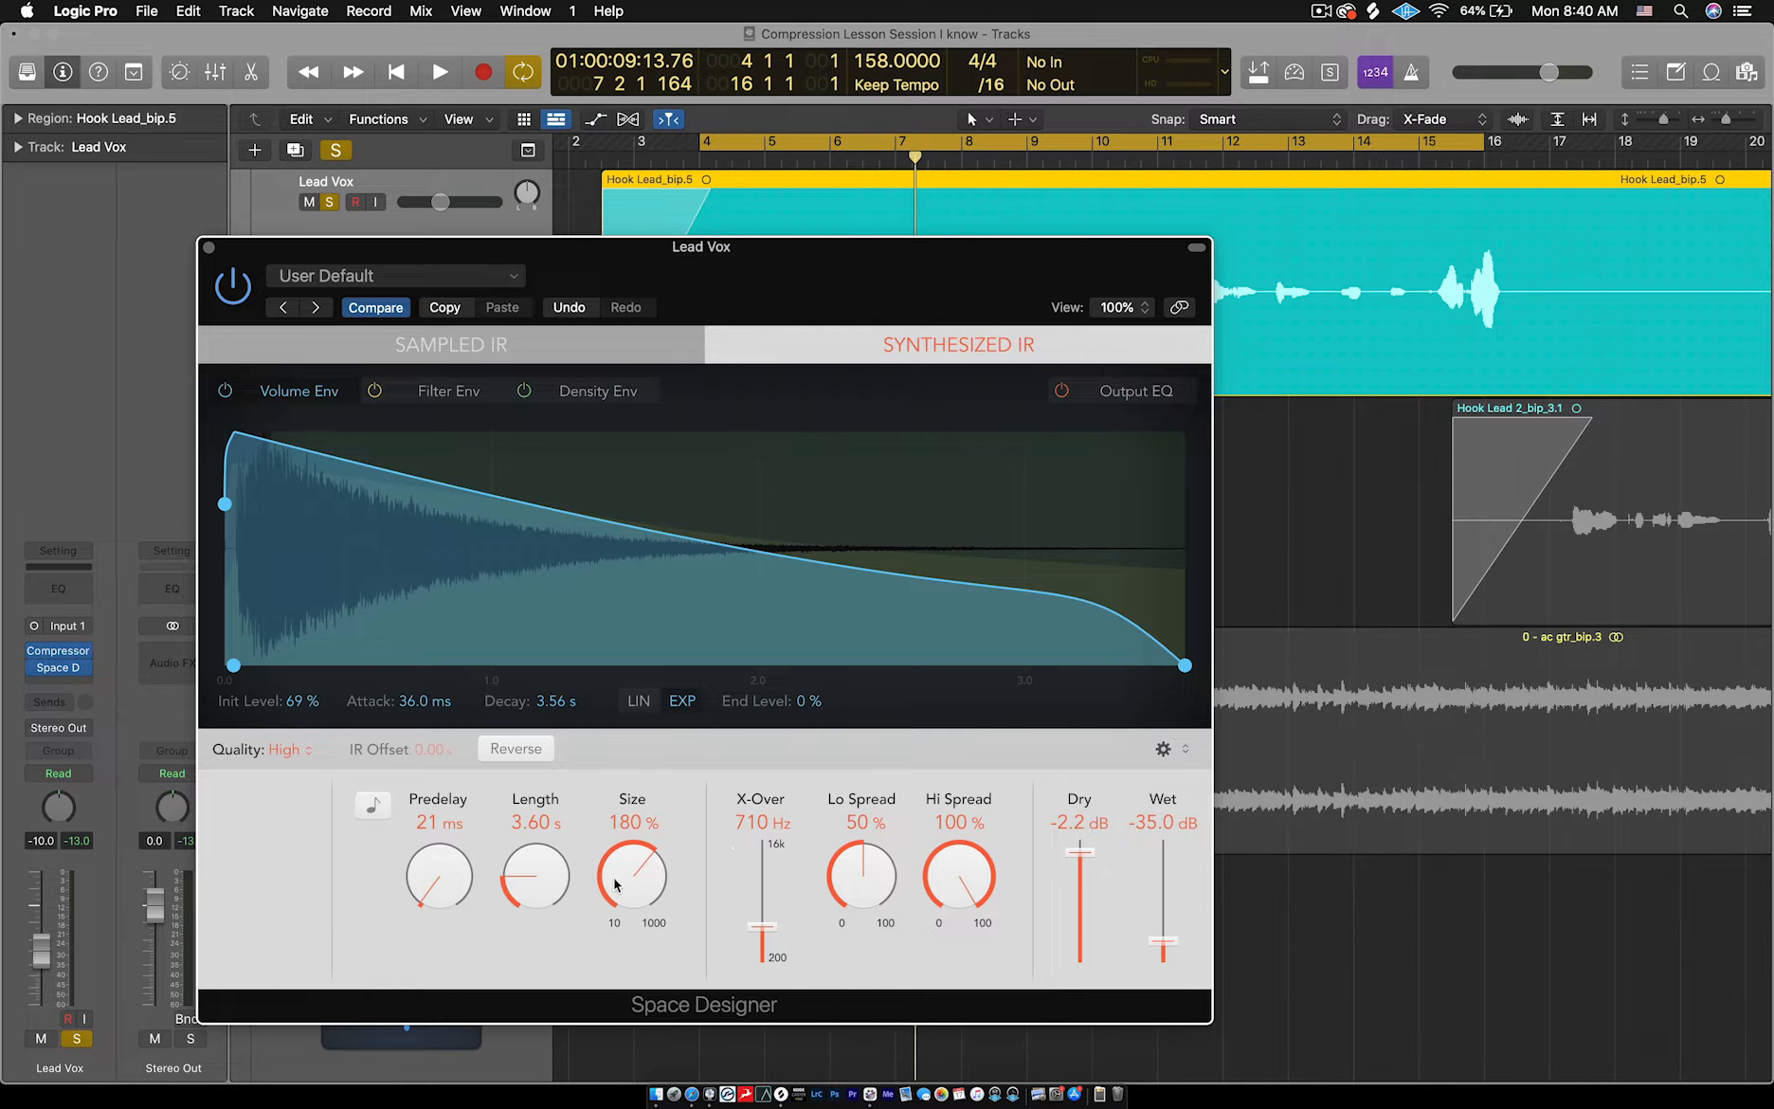
- Set the reverb's Size to 400% and audition the soloed lead vocal
{"action": "left_click_drag", "start_coordinate": [618, 889], "coordinate": [620, 837]}
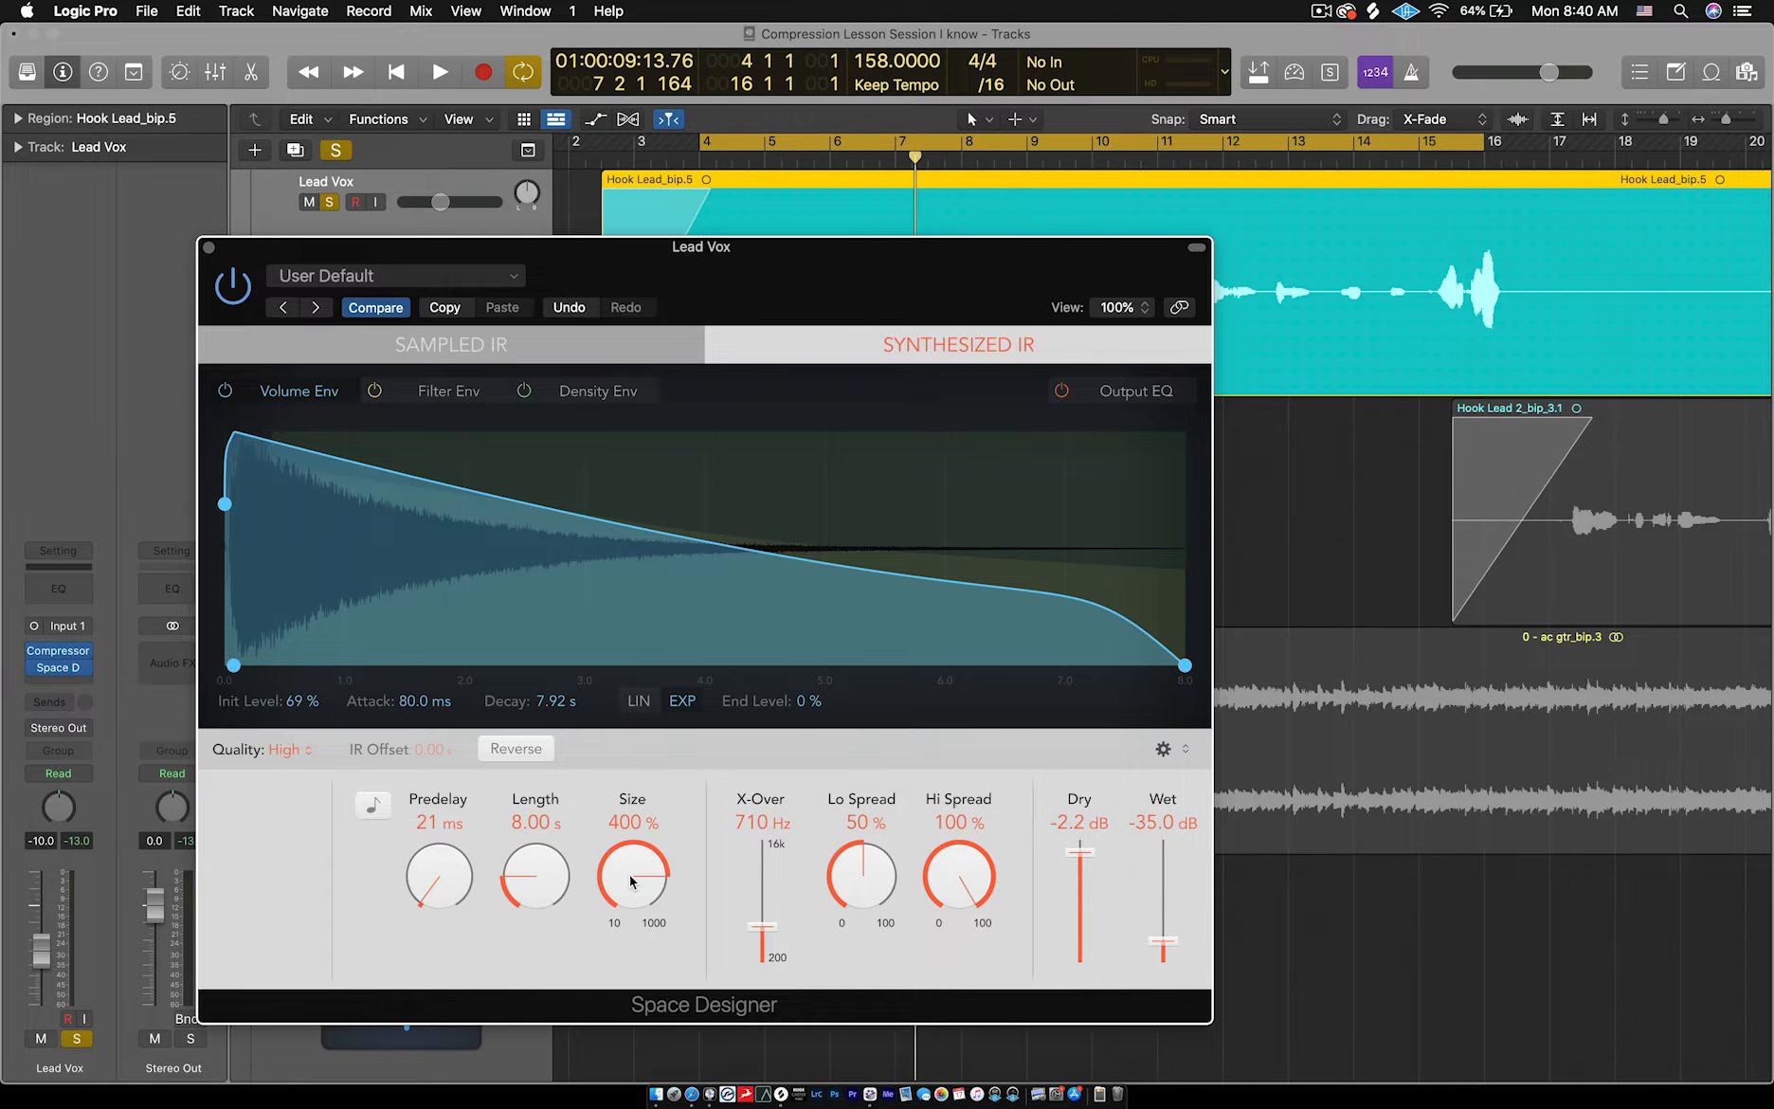
{"action": "key", "text": "space"}
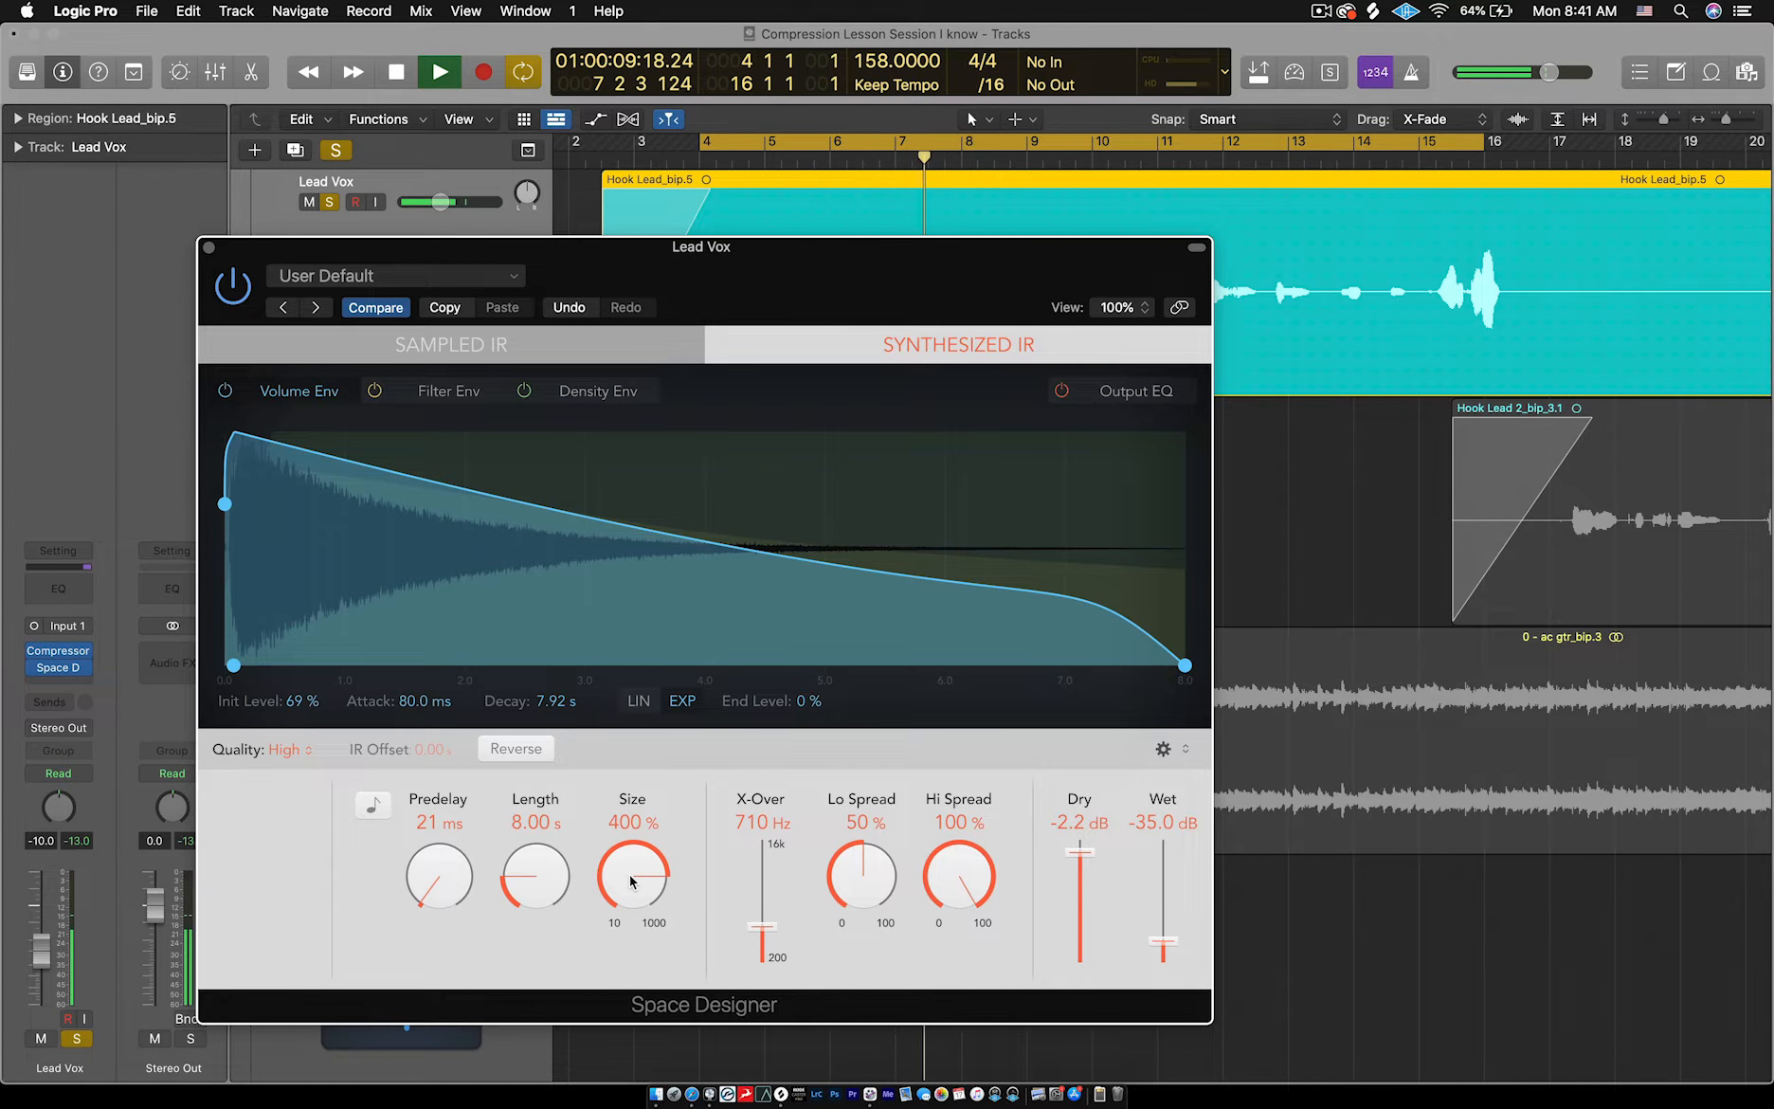
{"action": "key", "text": "space"}
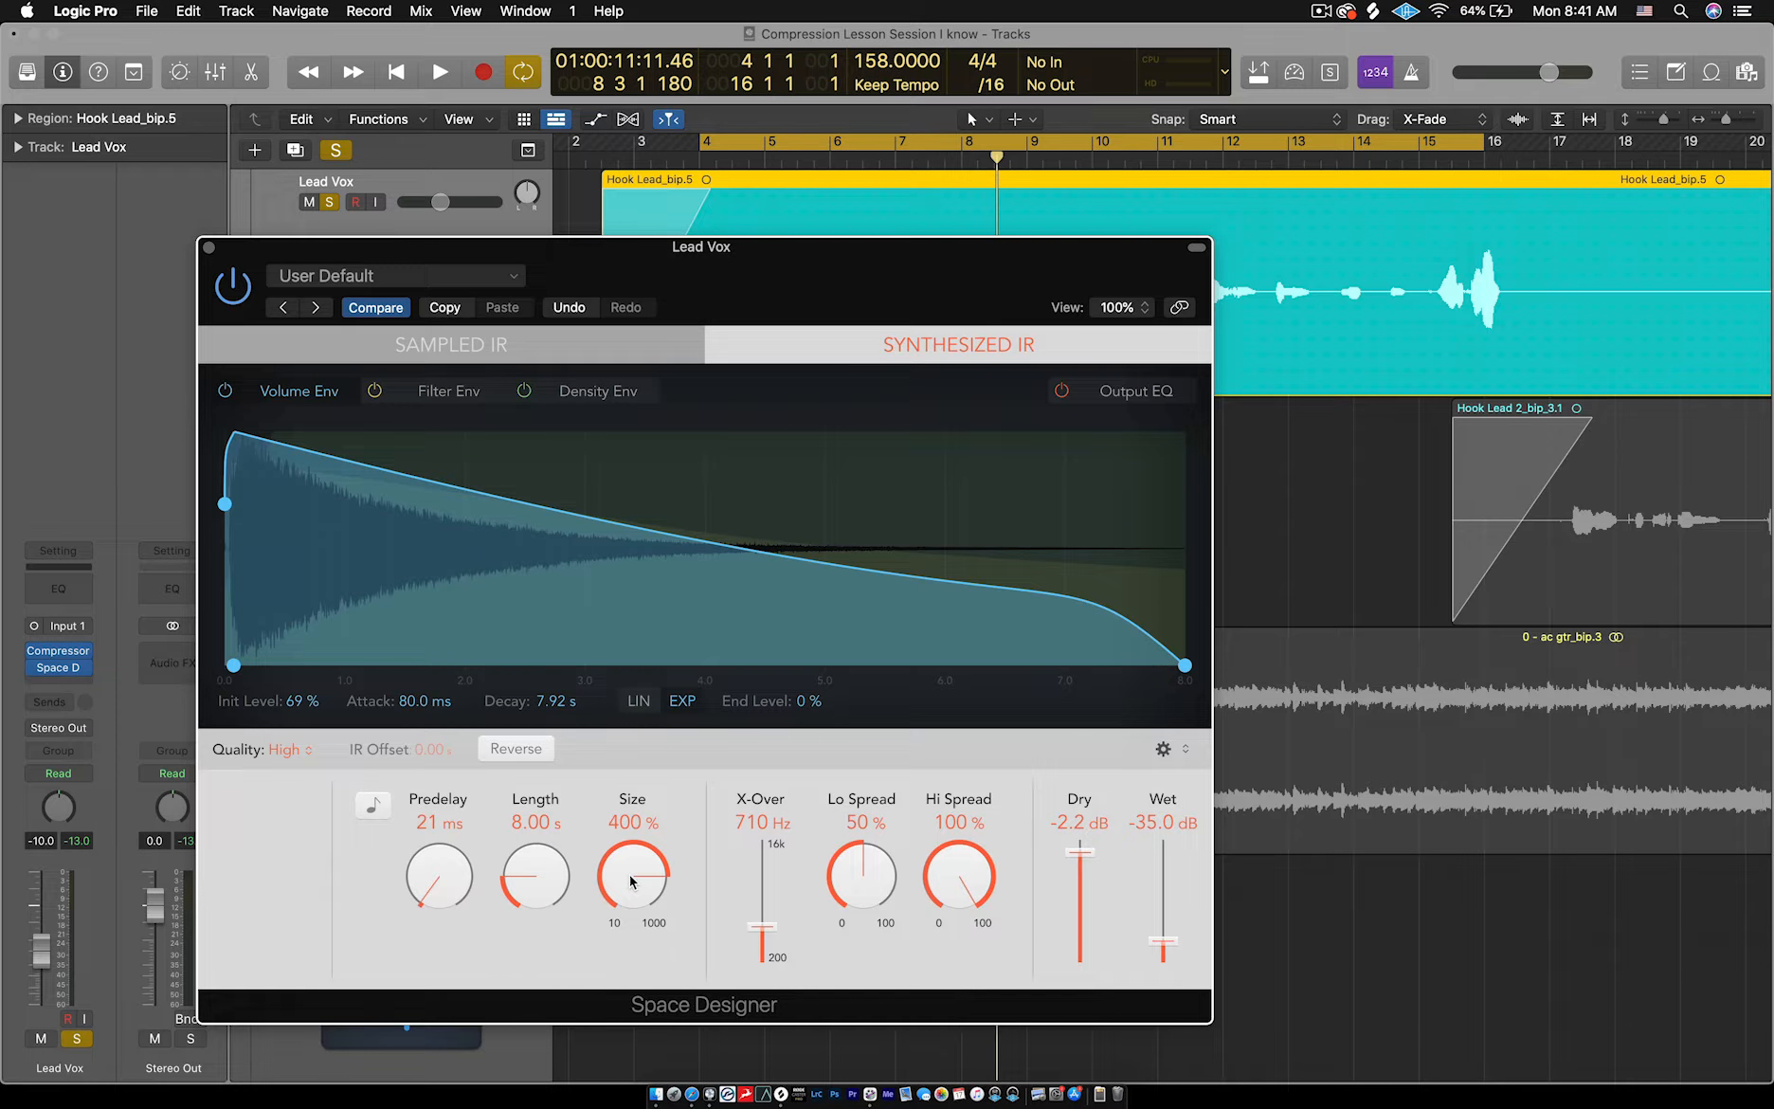
- Return the reverb's Size to 180%, close Space Designer and move the playhead to the cycle start at bar 4
{"action": "left_click_drag", "start_coordinate": [630, 876], "coordinate": [633, 925]}
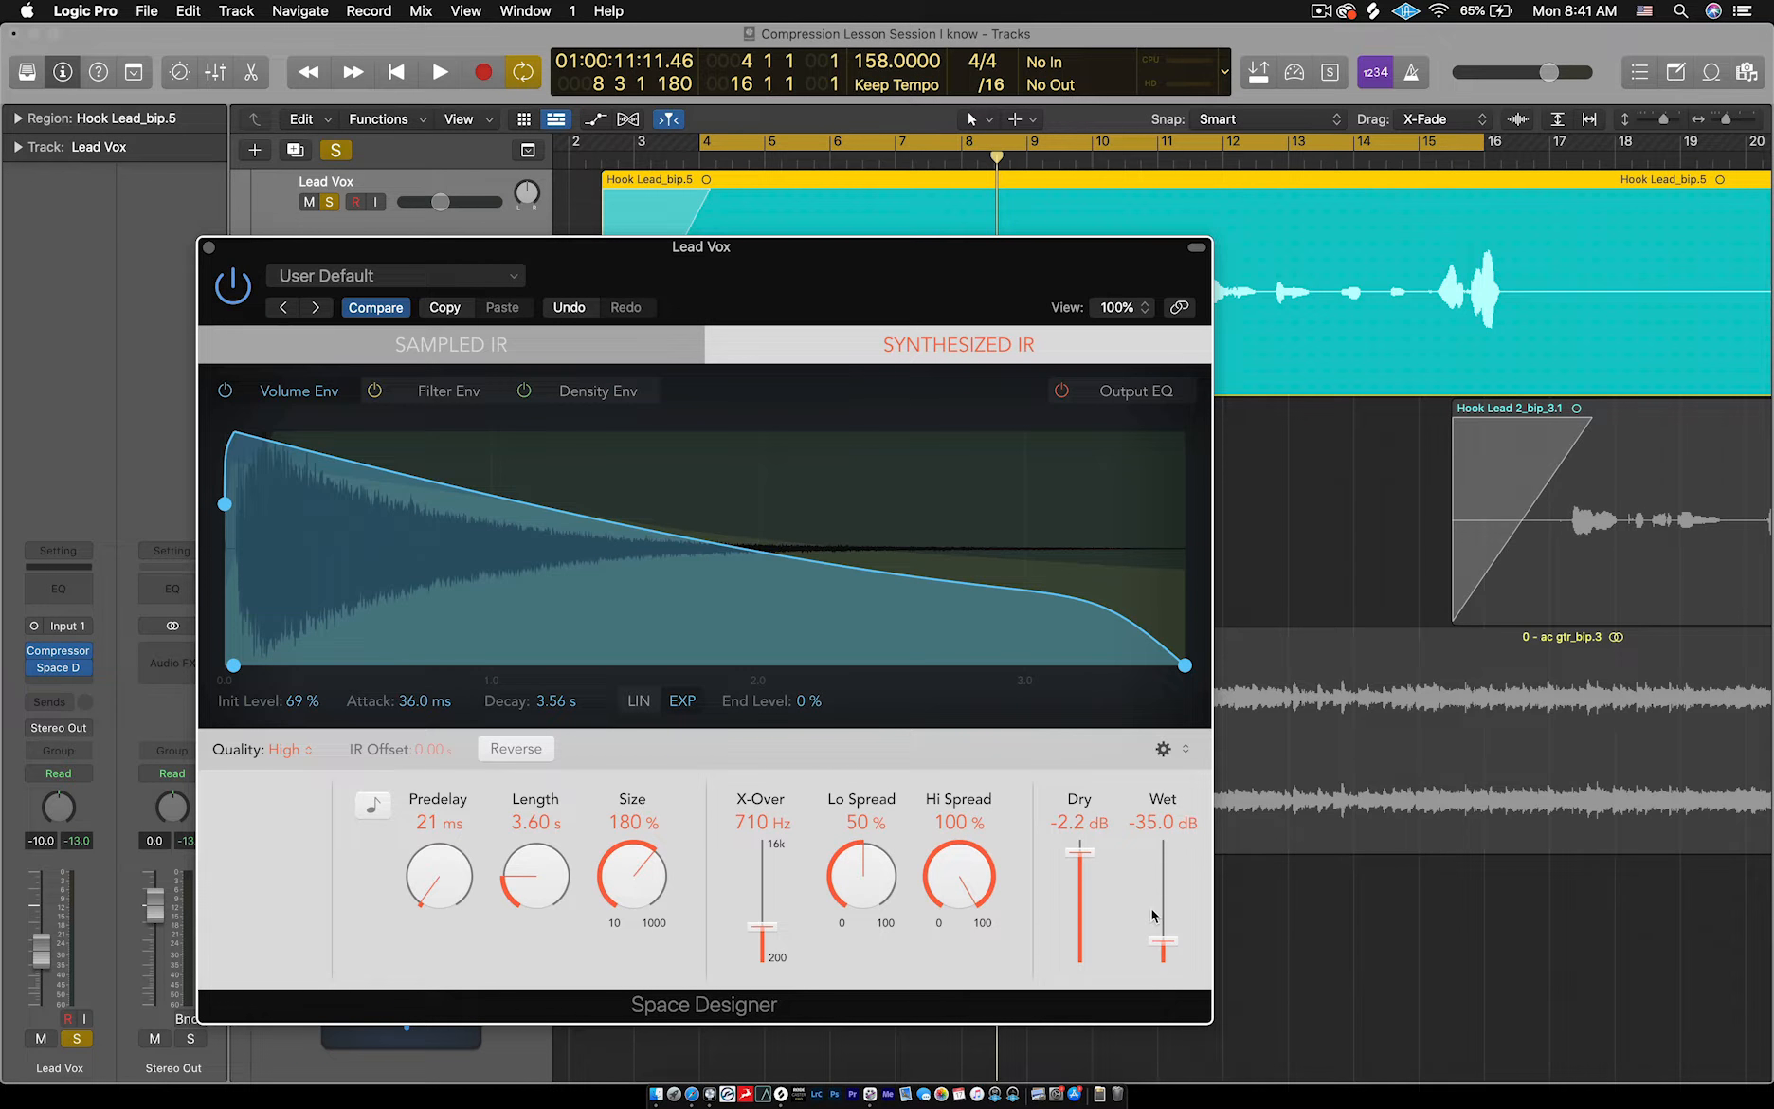
{"action": "left_click", "coordinate": [210, 249]}
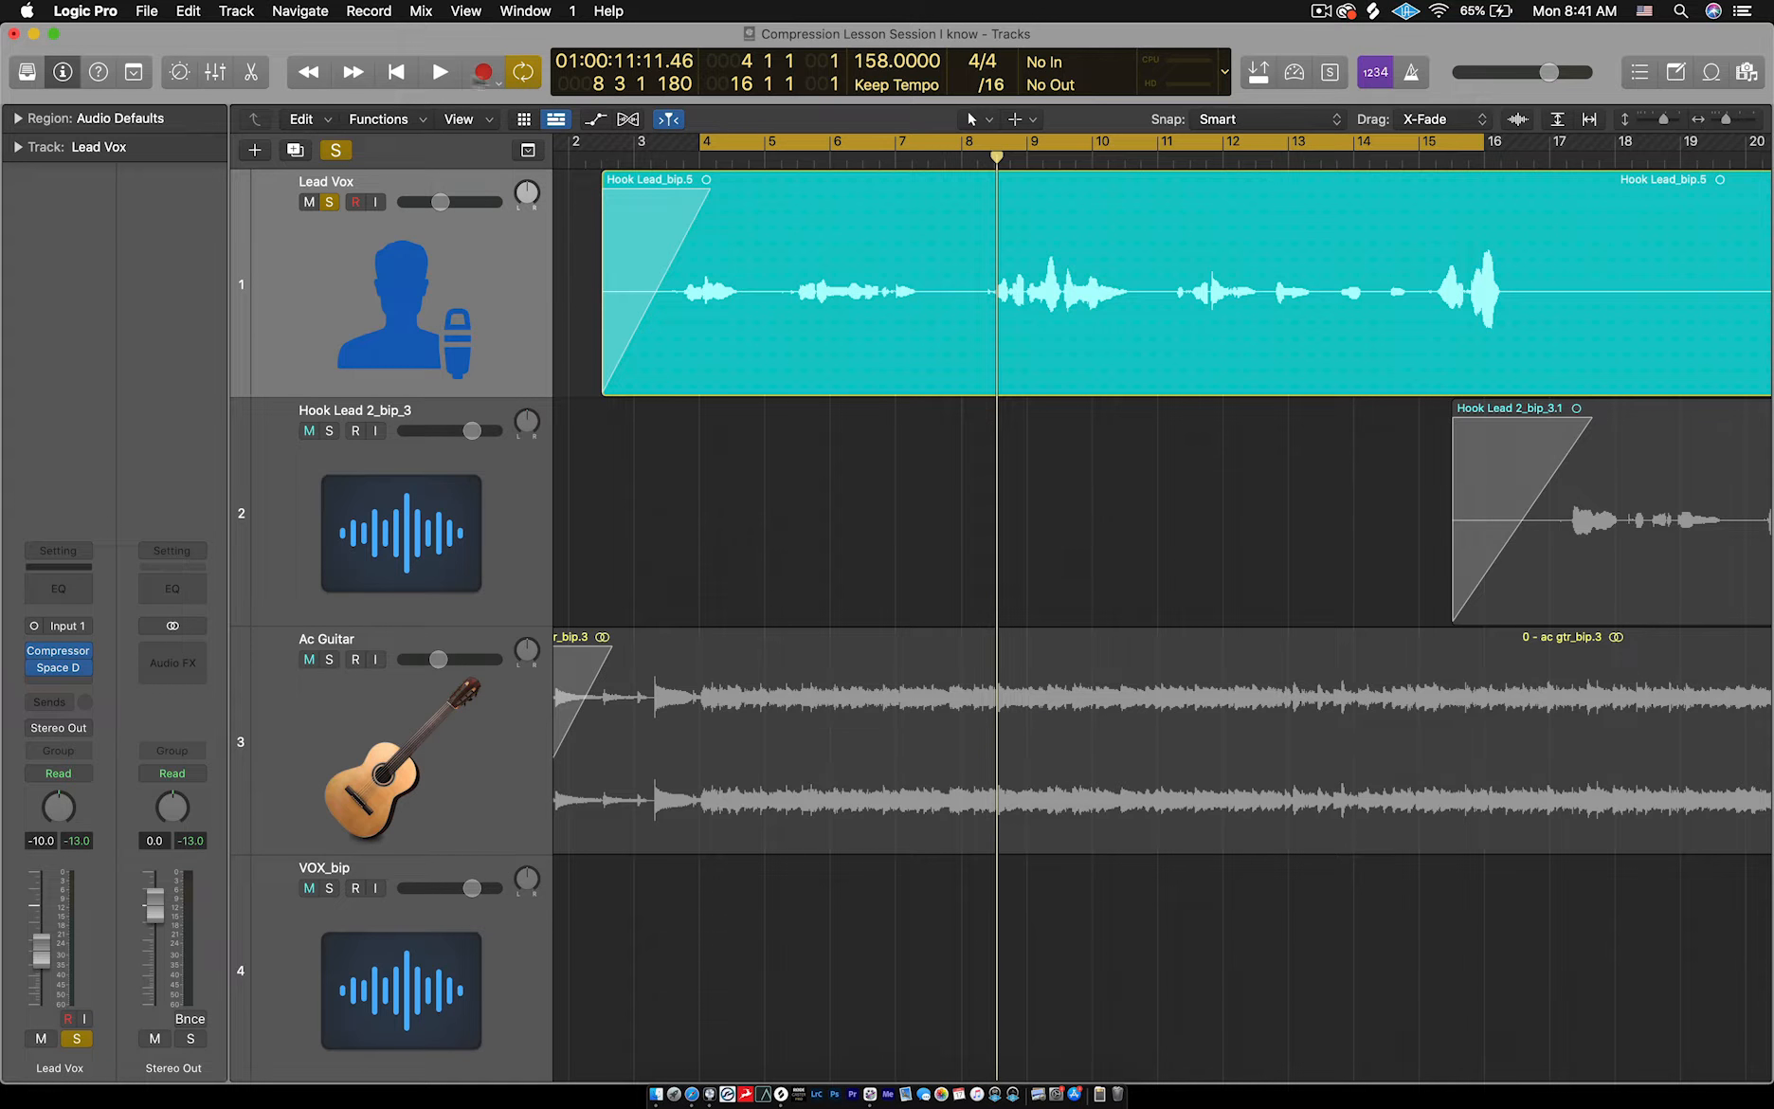
{"action": "left_click", "coordinate": [396, 72]}
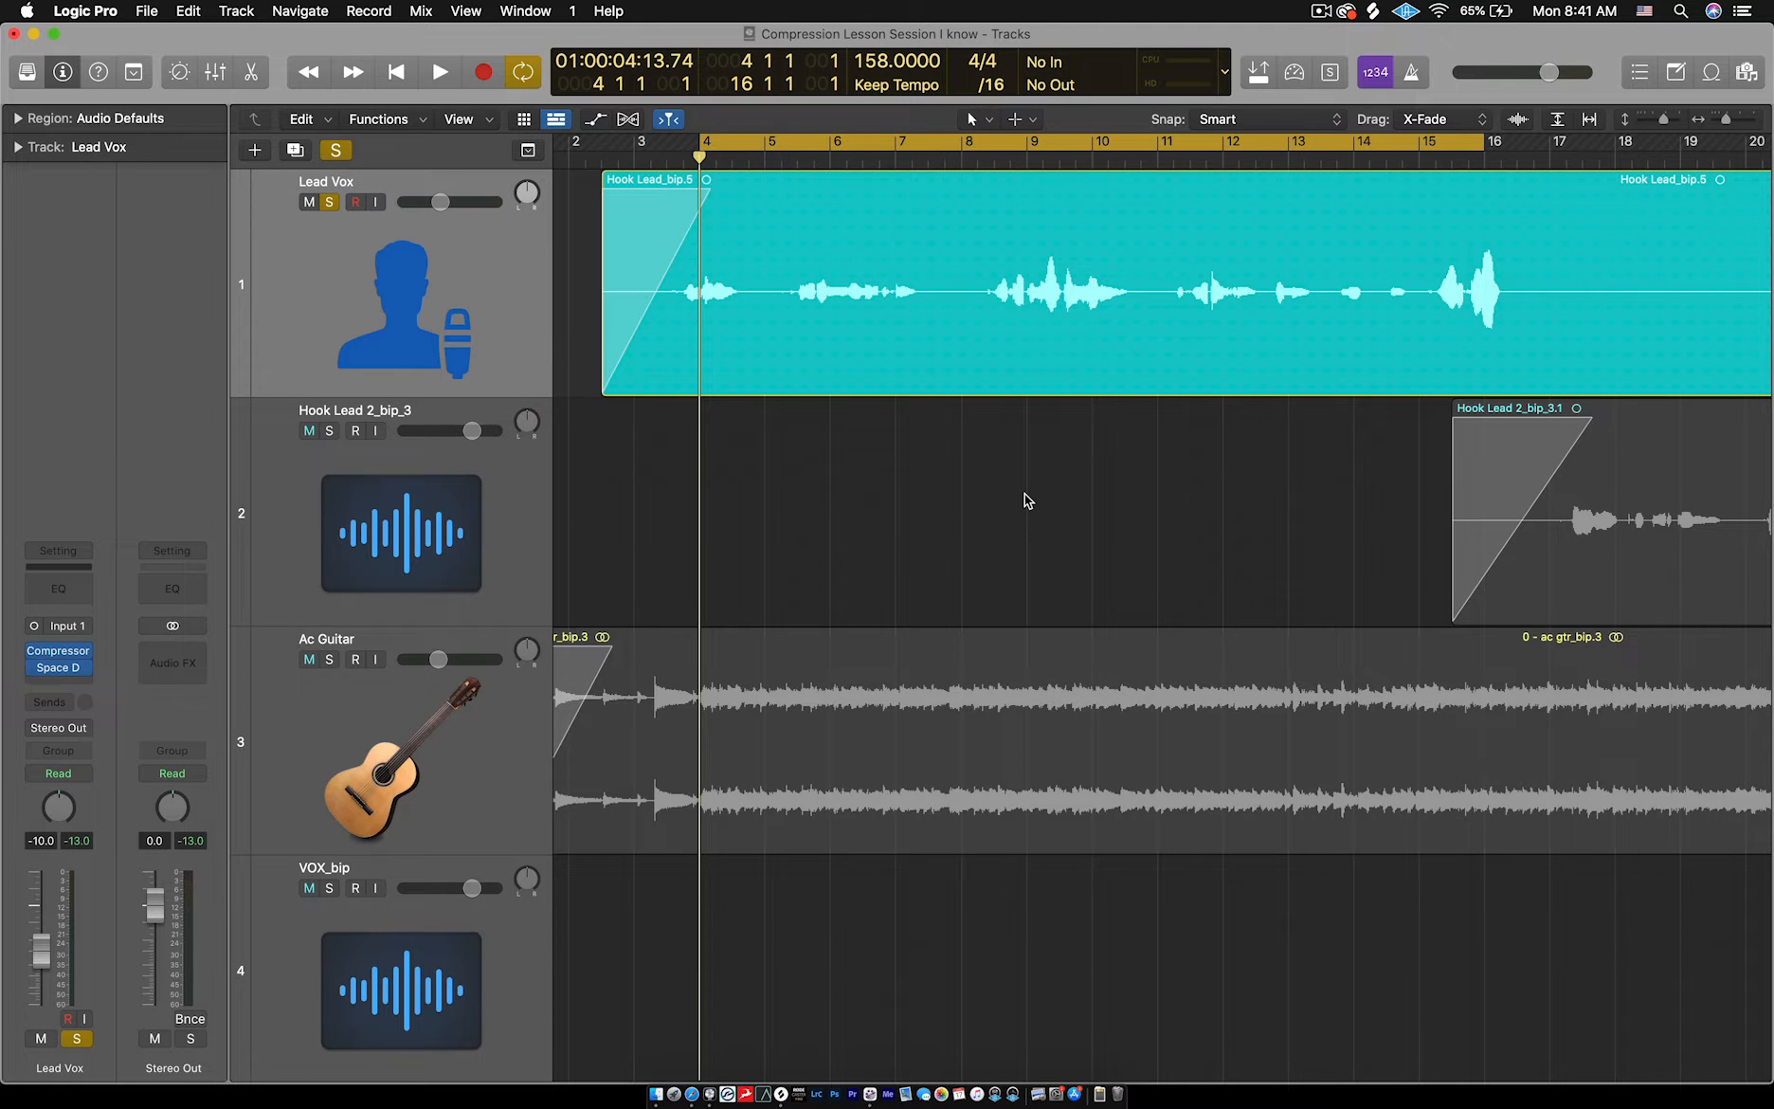
- Reopen Space Designer on the Lead Vox track to review its Size setting, and close it again
{"action": "mouse_move", "coordinate": [60, 670]}
{"action": "left_click", "coordinate": [60, 669]}
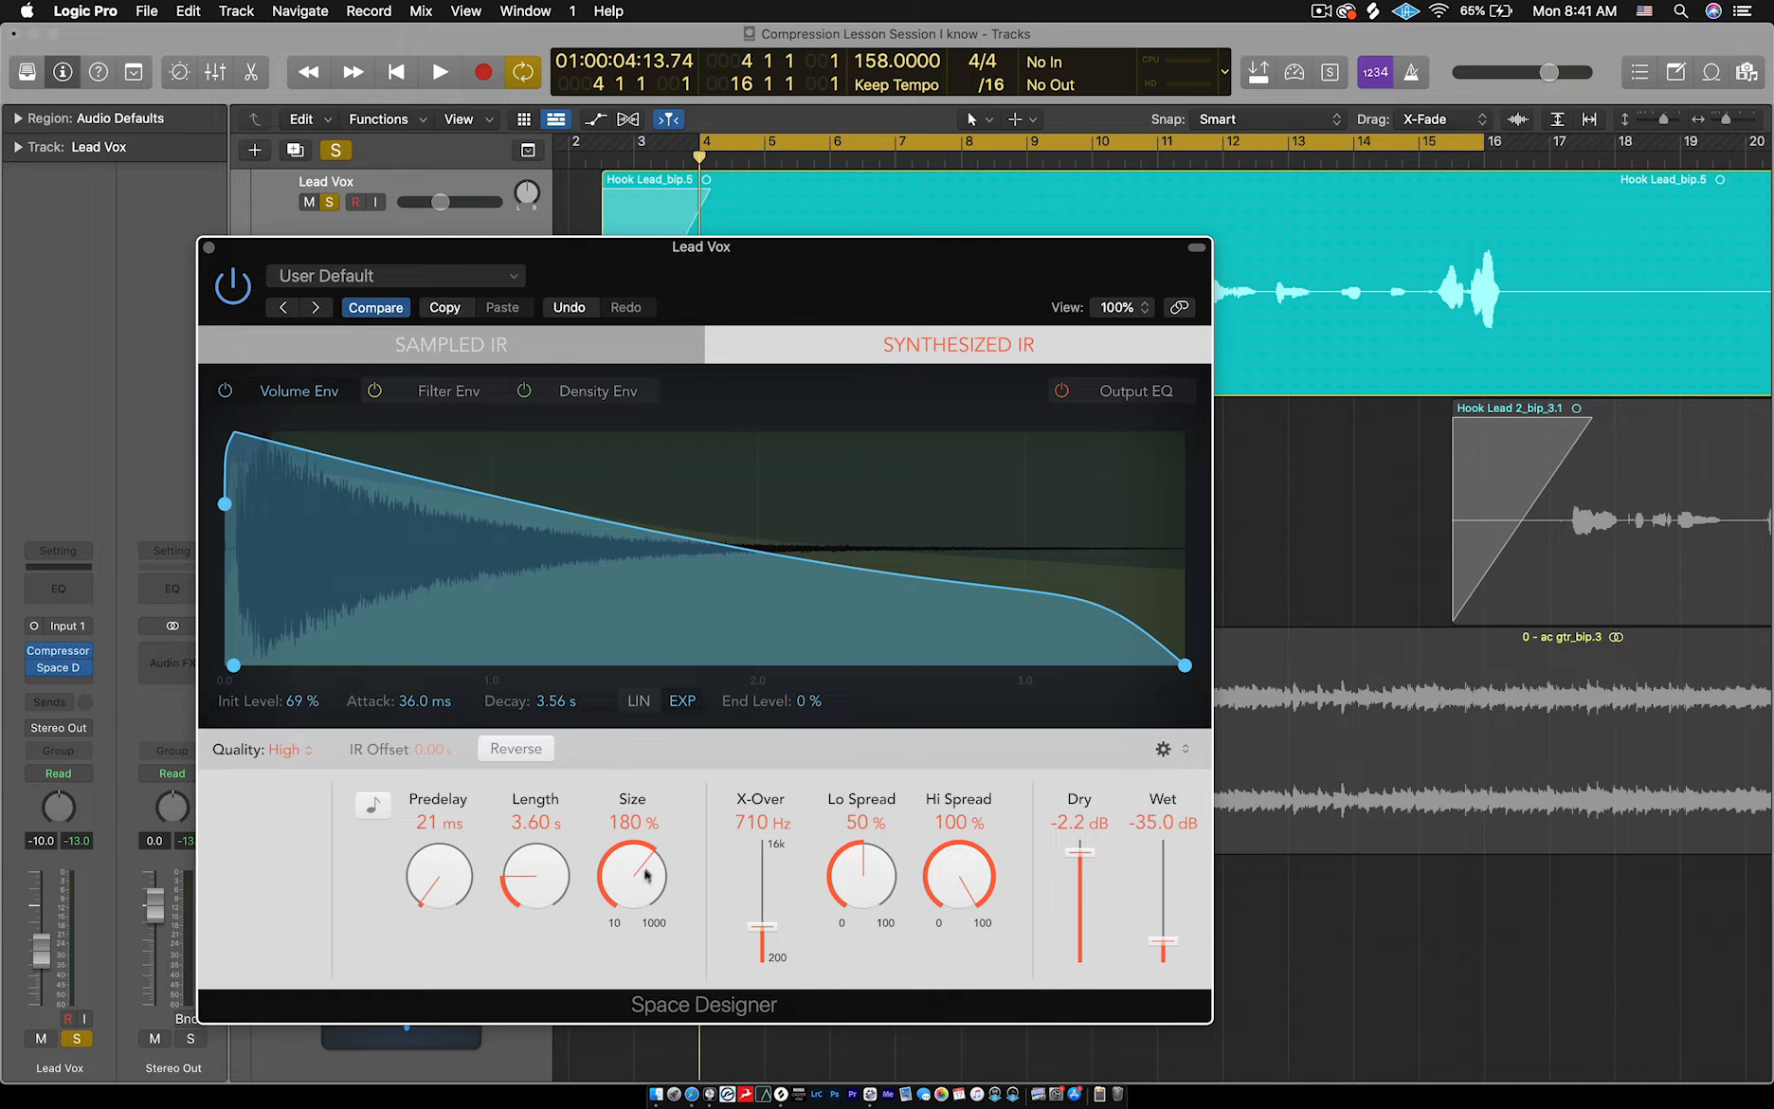
{"action": "left_click", "coordinate": [209, 248]}
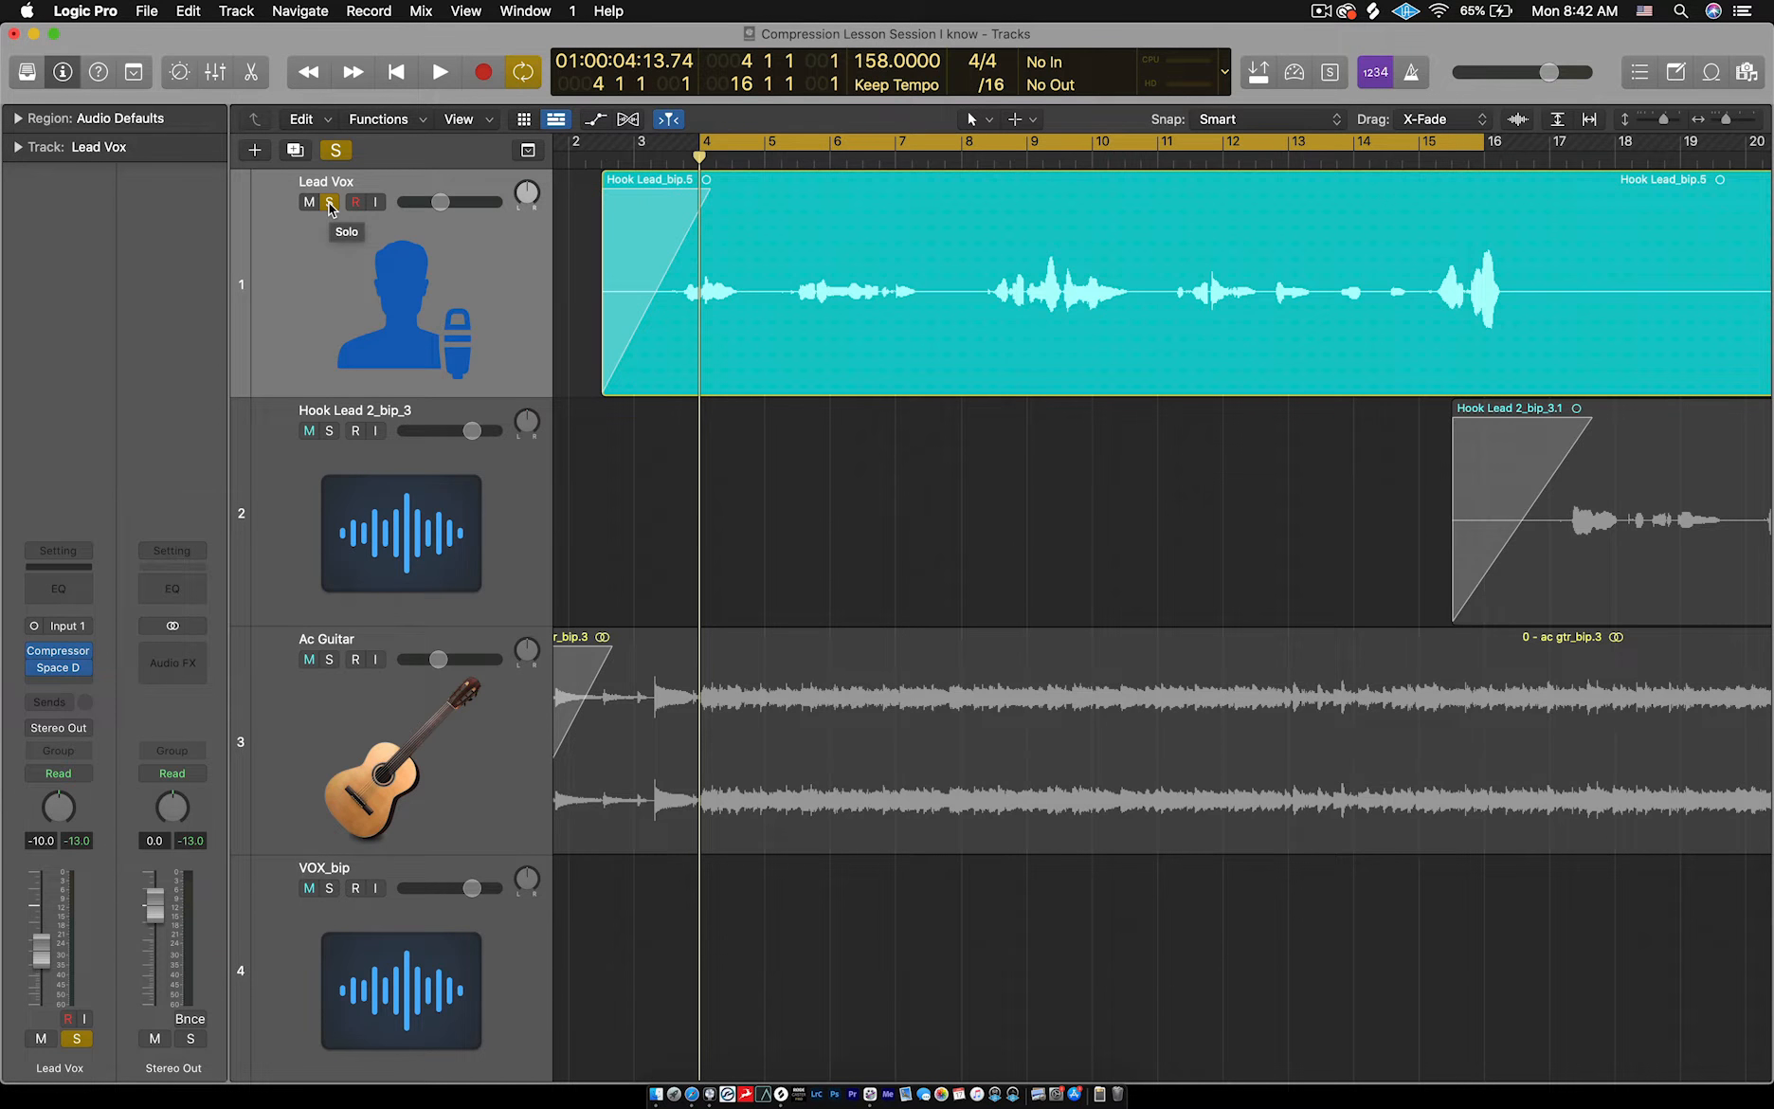
- Turn off solo on the Lead Vox track and zoom the timeline out to show more of the arrangement
{"action": "left_click", "coordinate": [329, 202]}
{"action": "key", "text": "super+Left"}
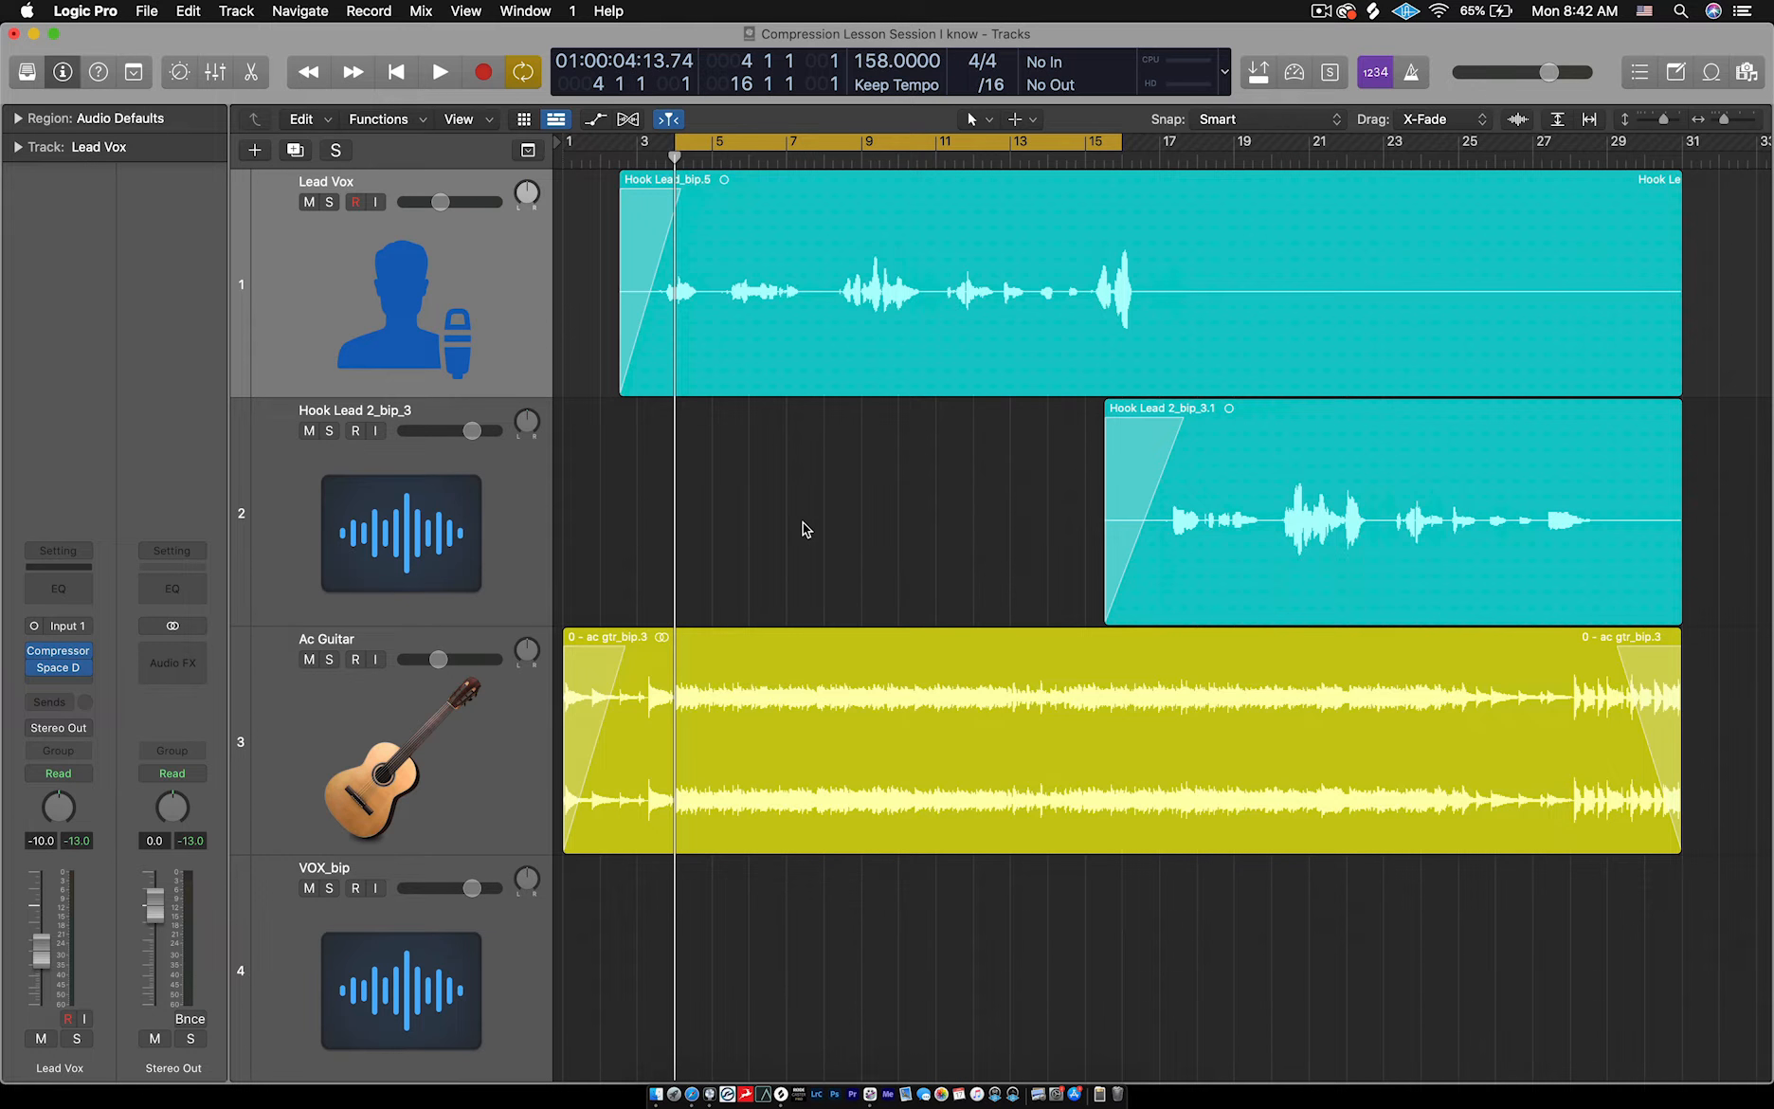
{"action": "key", "text": "super+Right"}
{"action": "key", "text": "super+Left"}
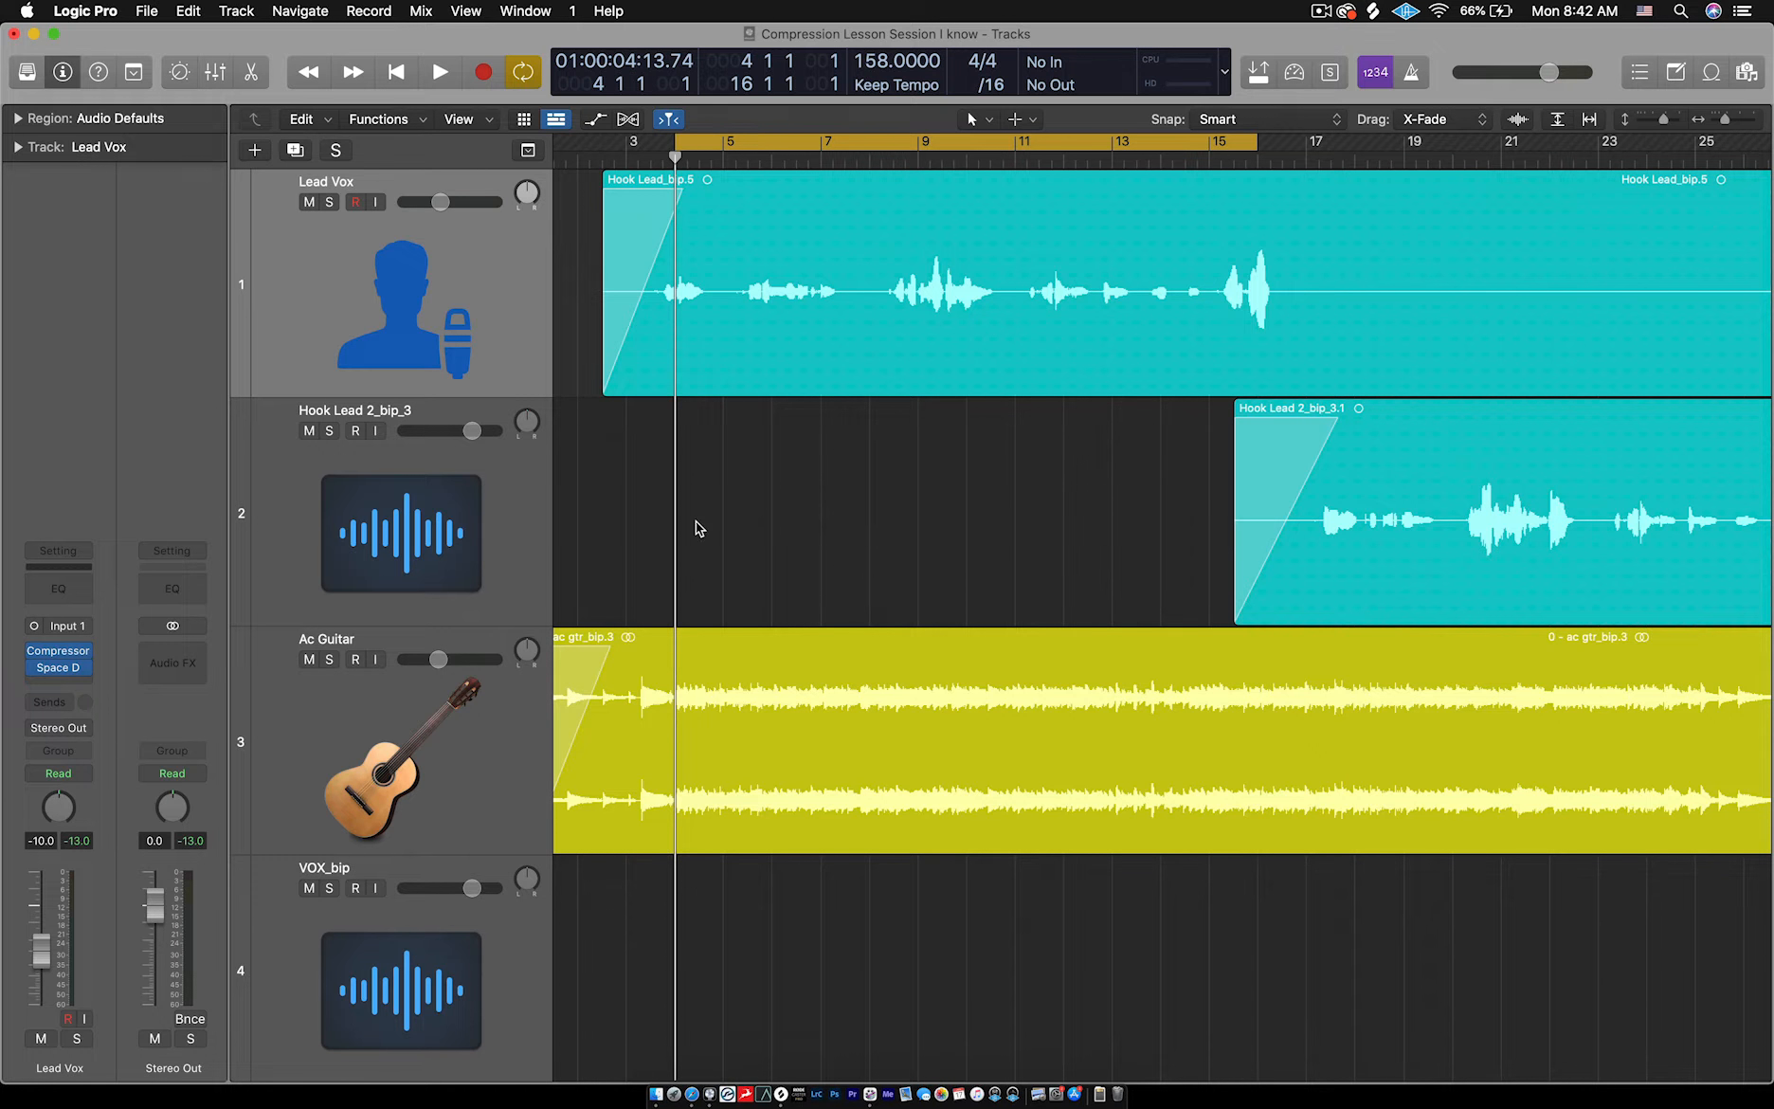
- Lower the Lead Vox reverb's Wet level slightly and audition the full mix with Space Designer closed
{"action": "left_click", "coordinate": [58, 667]}
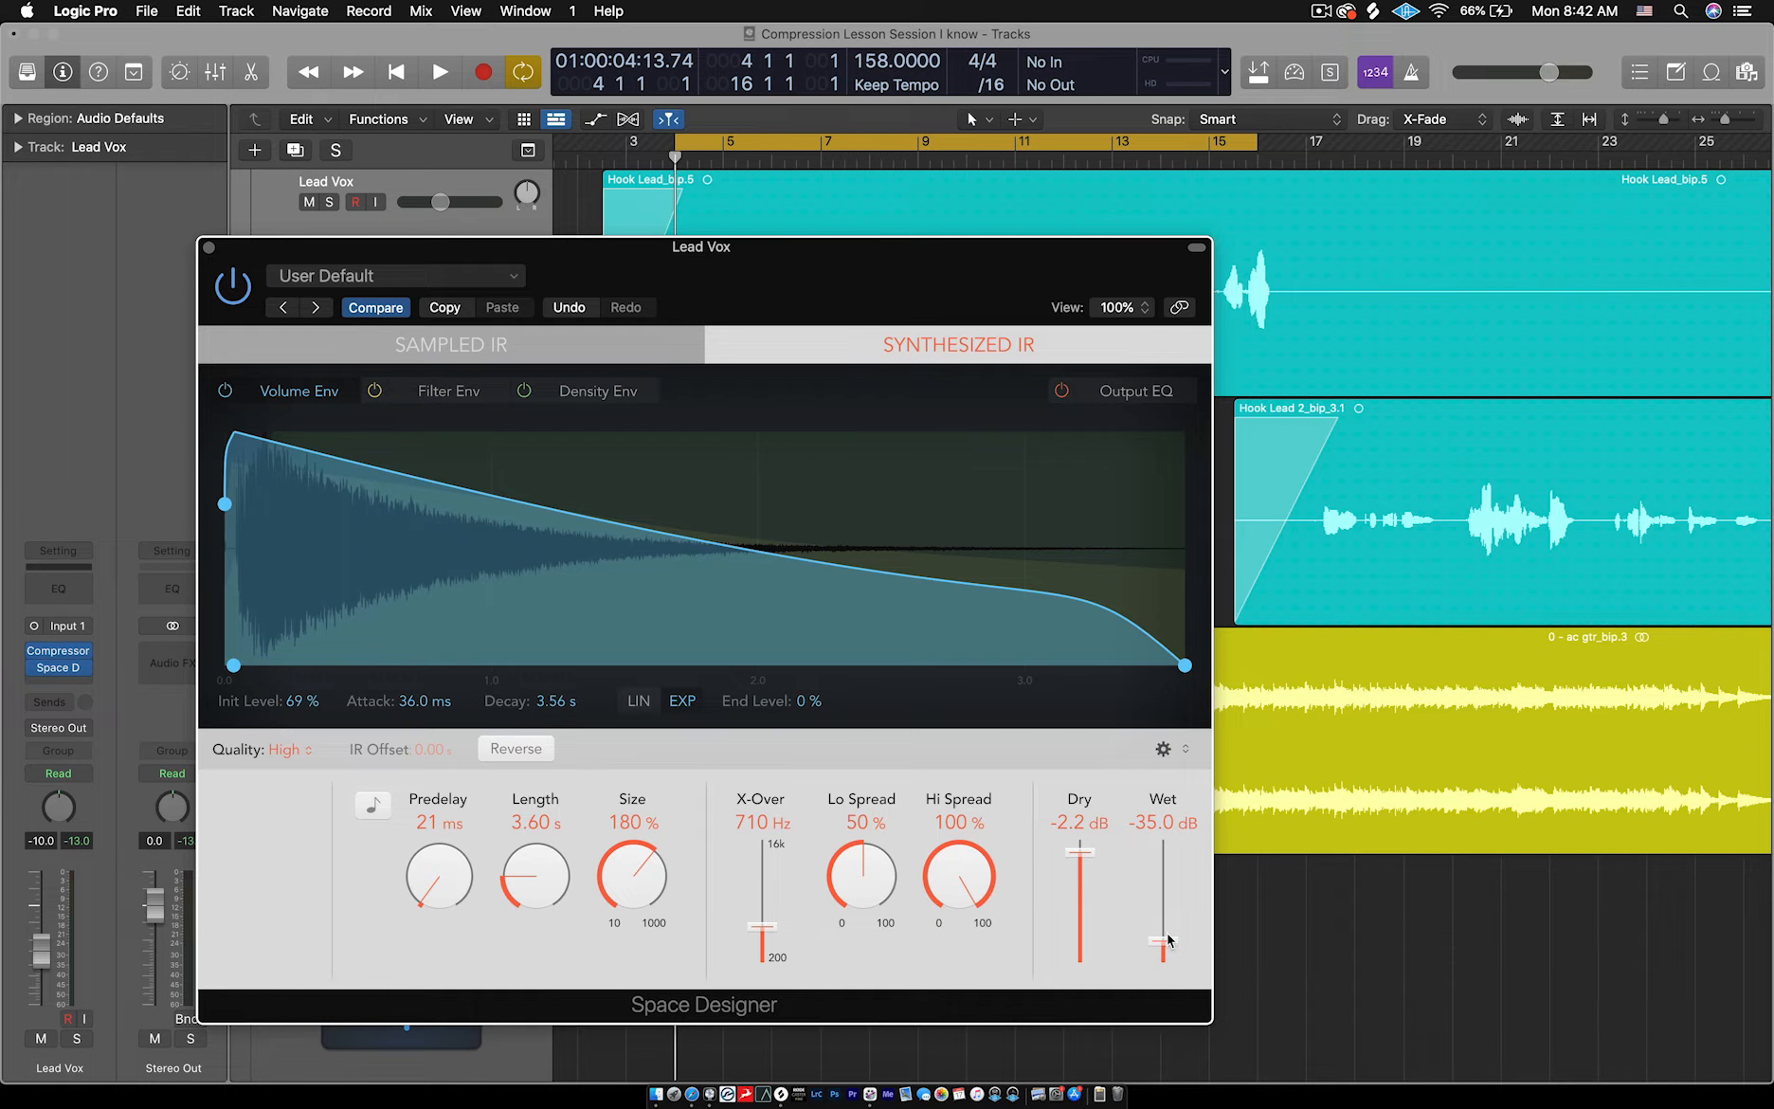
{"action": "left_click_drag", "start_coordinate": [1165, 947], "coordinate": [1168, 953]}
{"action": "left_click", "coordinate": [209, 248]}
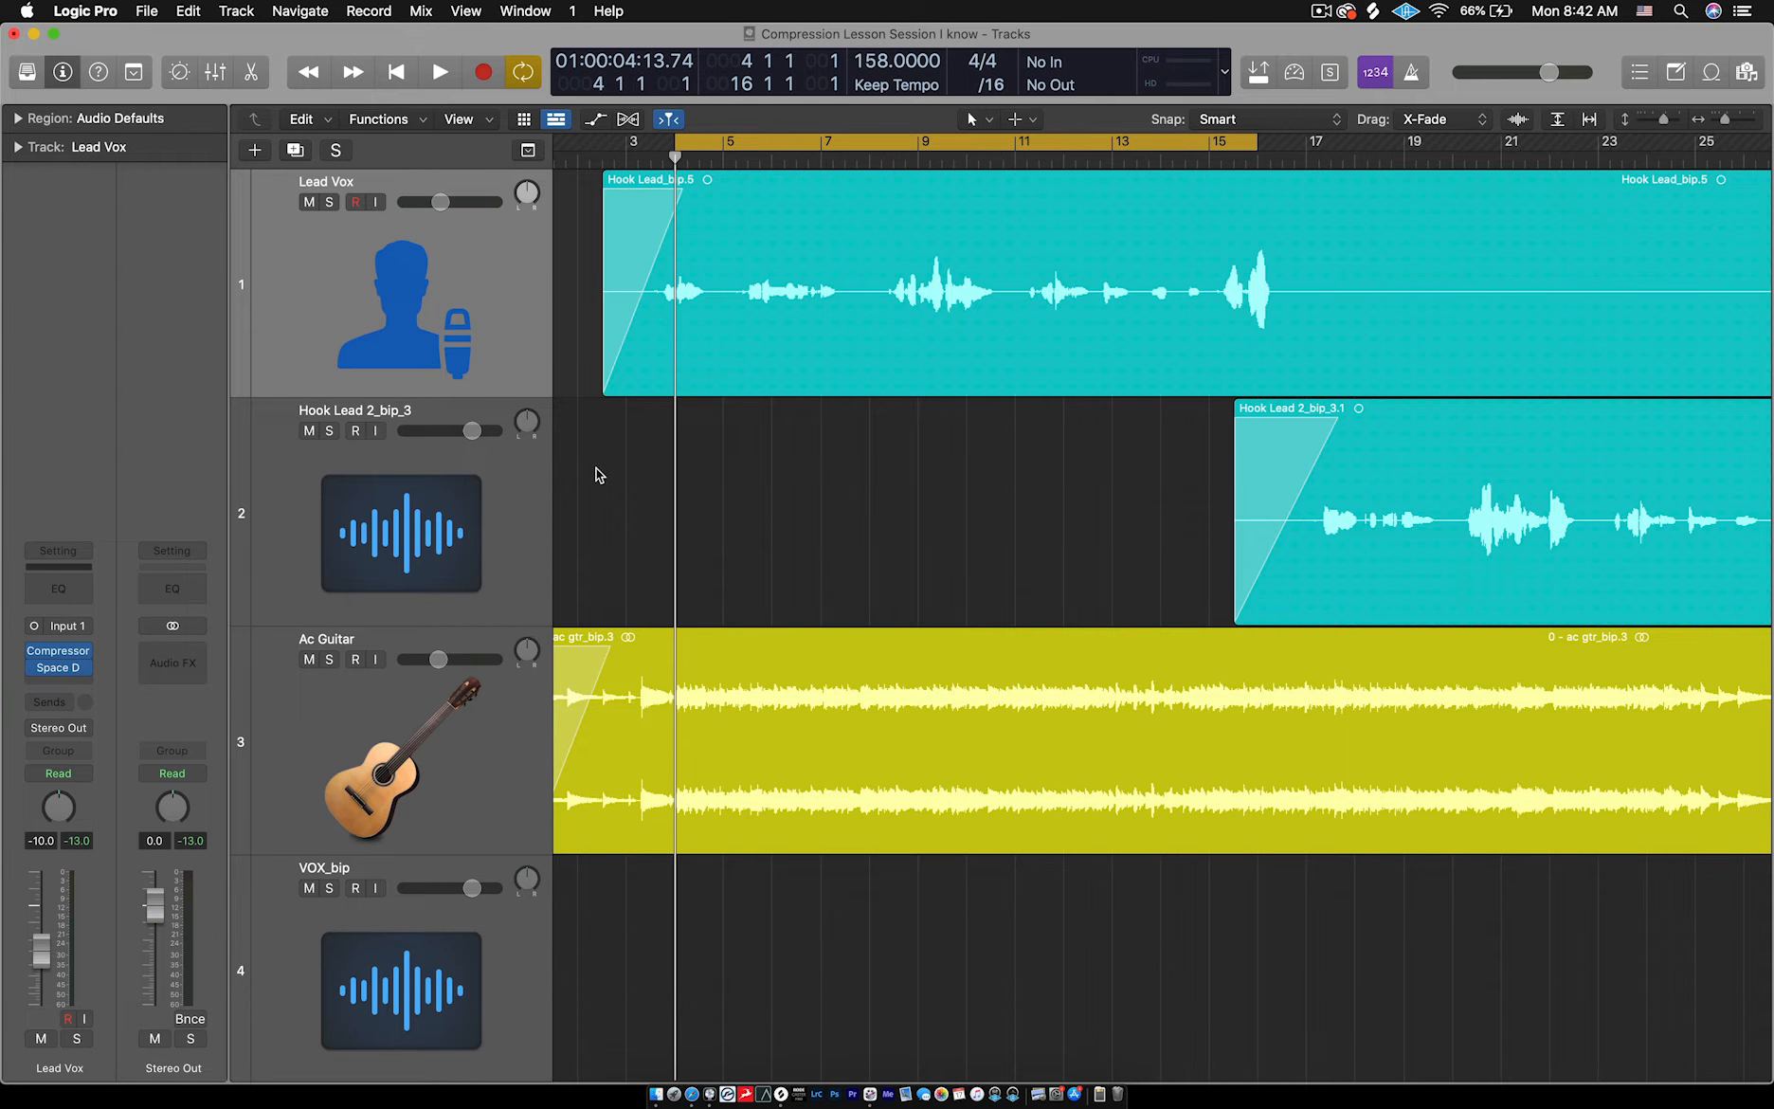
{"action": "key", "text": "space"}
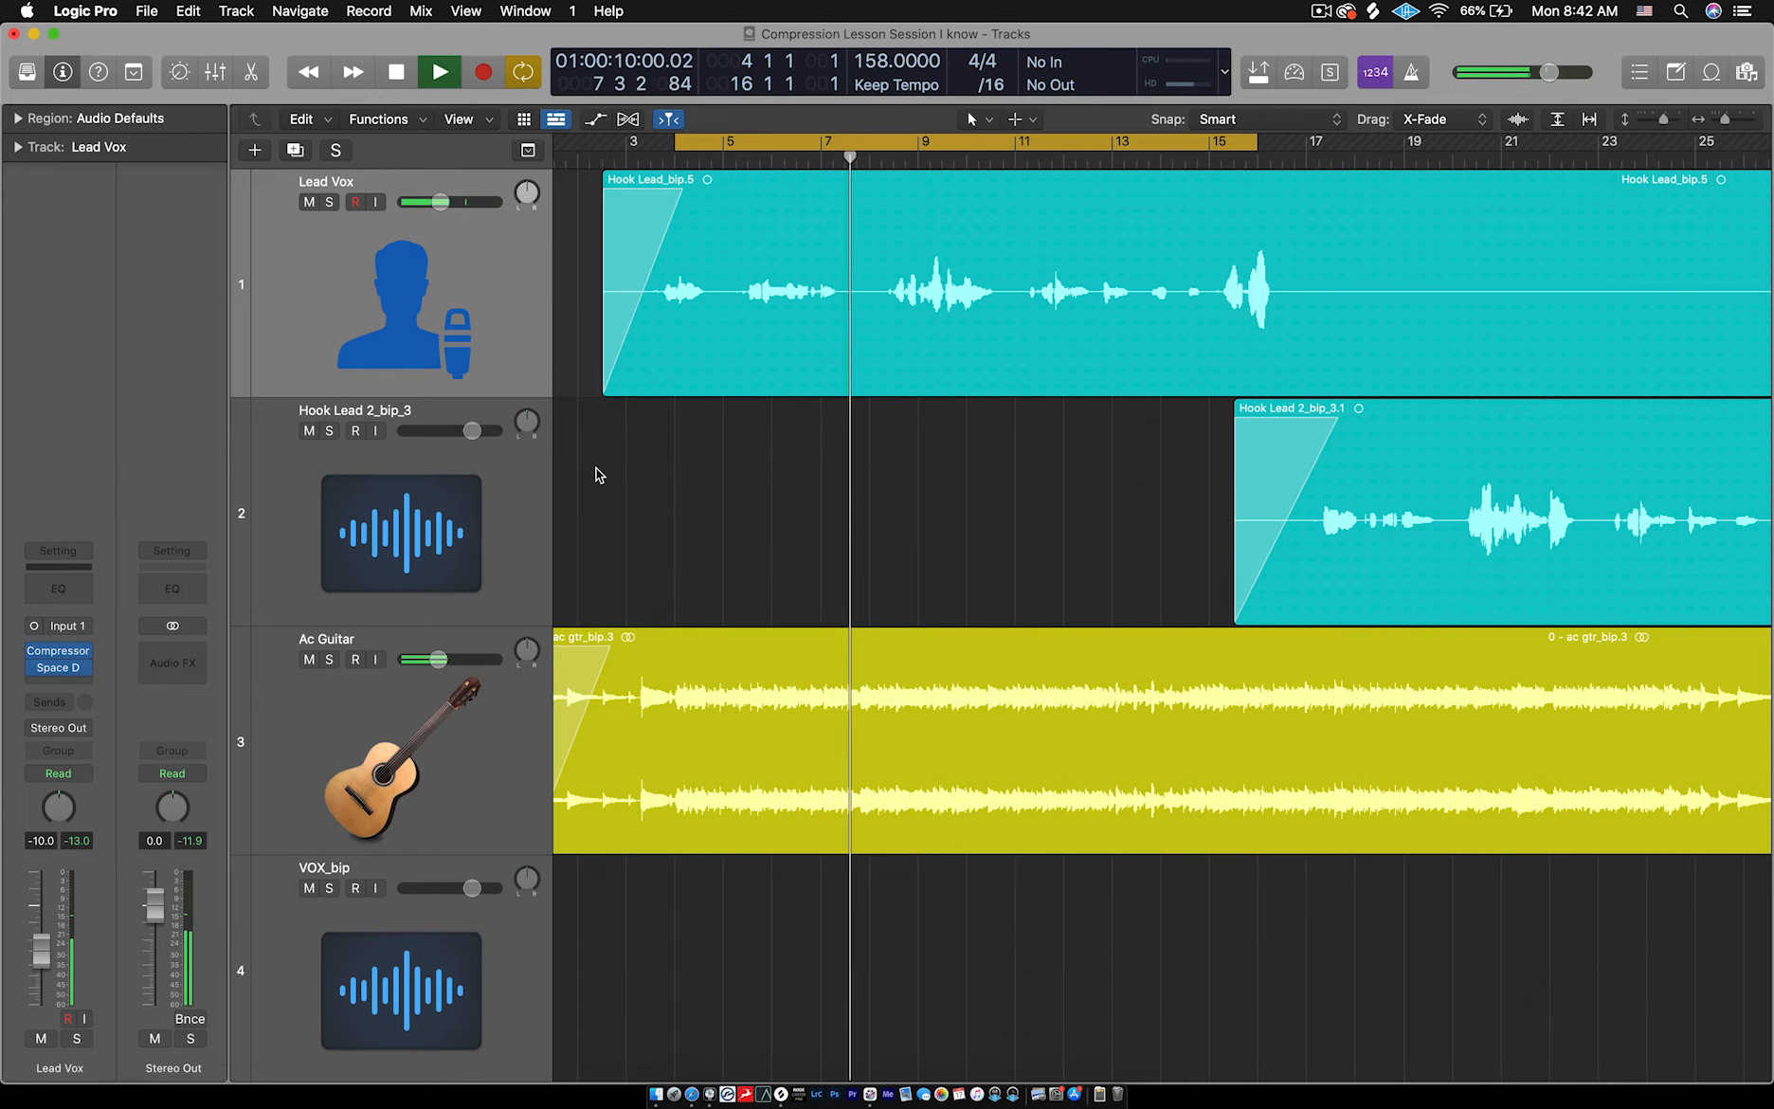
{"action": "key", "text": "space"}
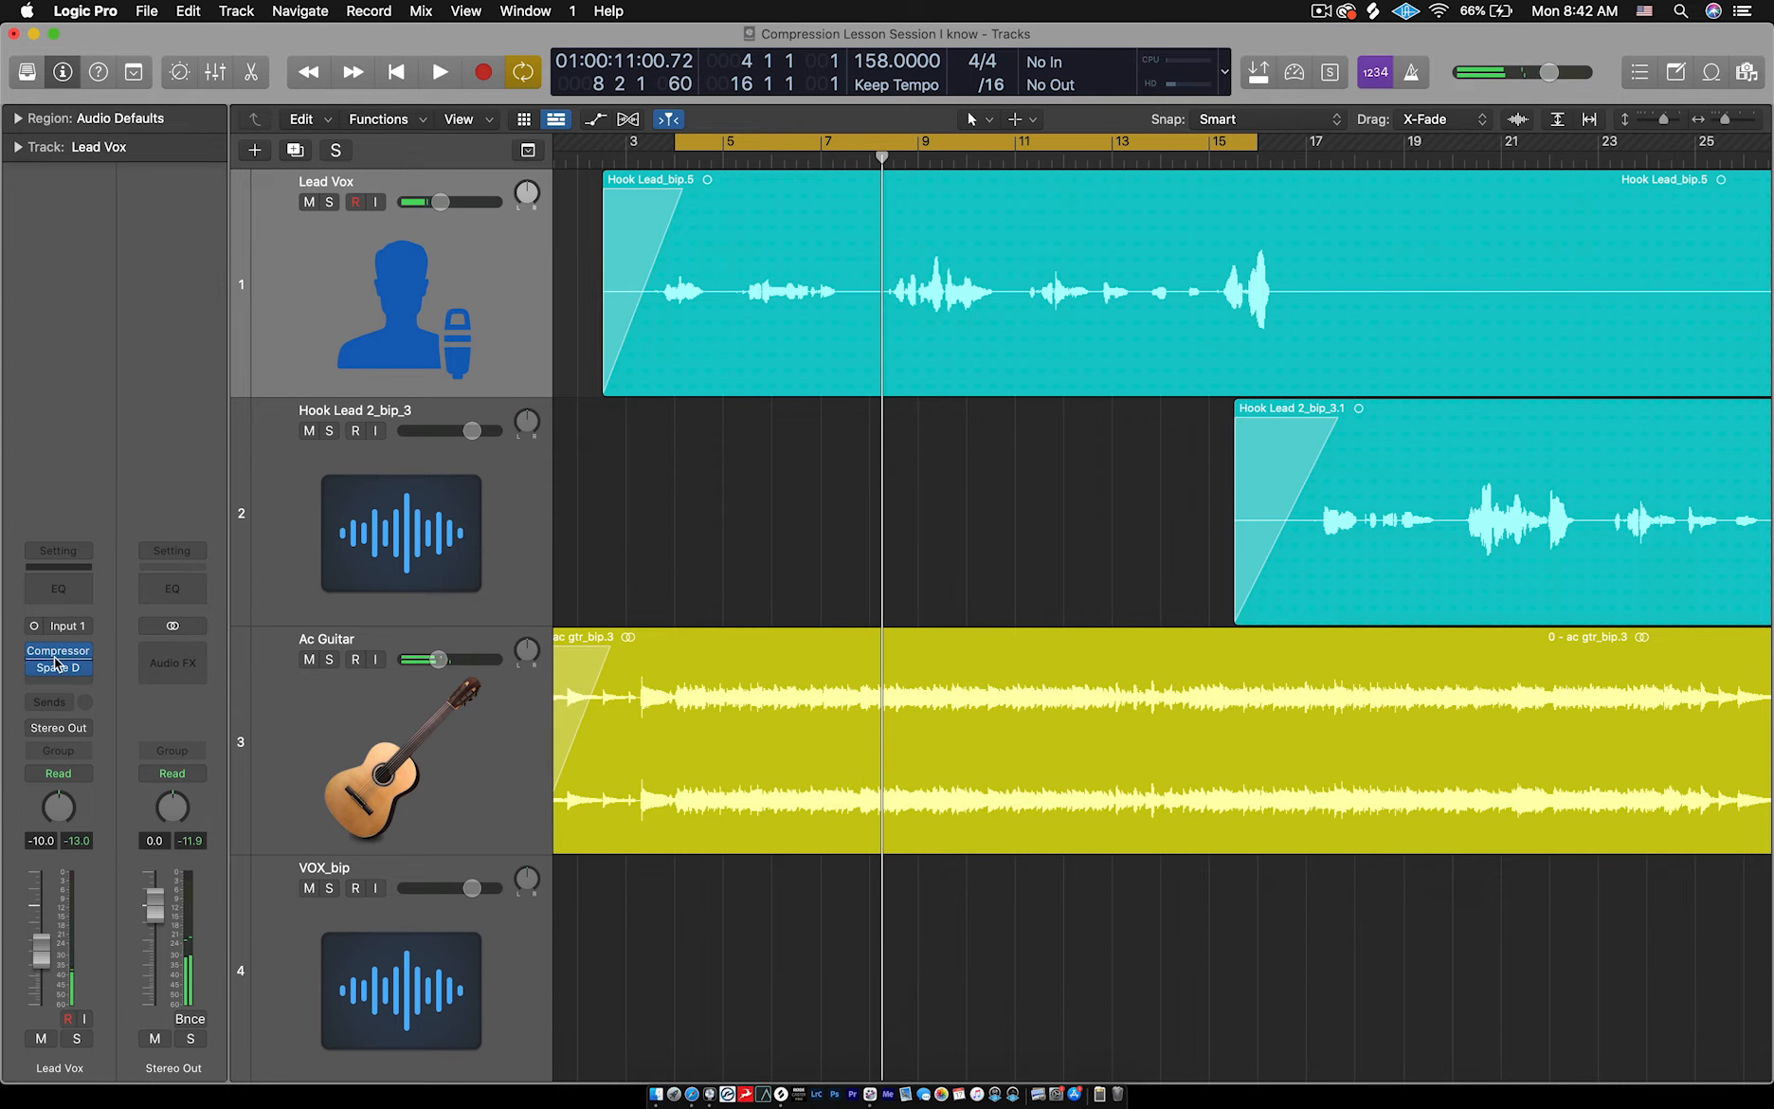
- Reopen Space Designer on the Lead Vox track and position its window over the track area
{"action": "mouse_move", "coordinate": [58, 667]}
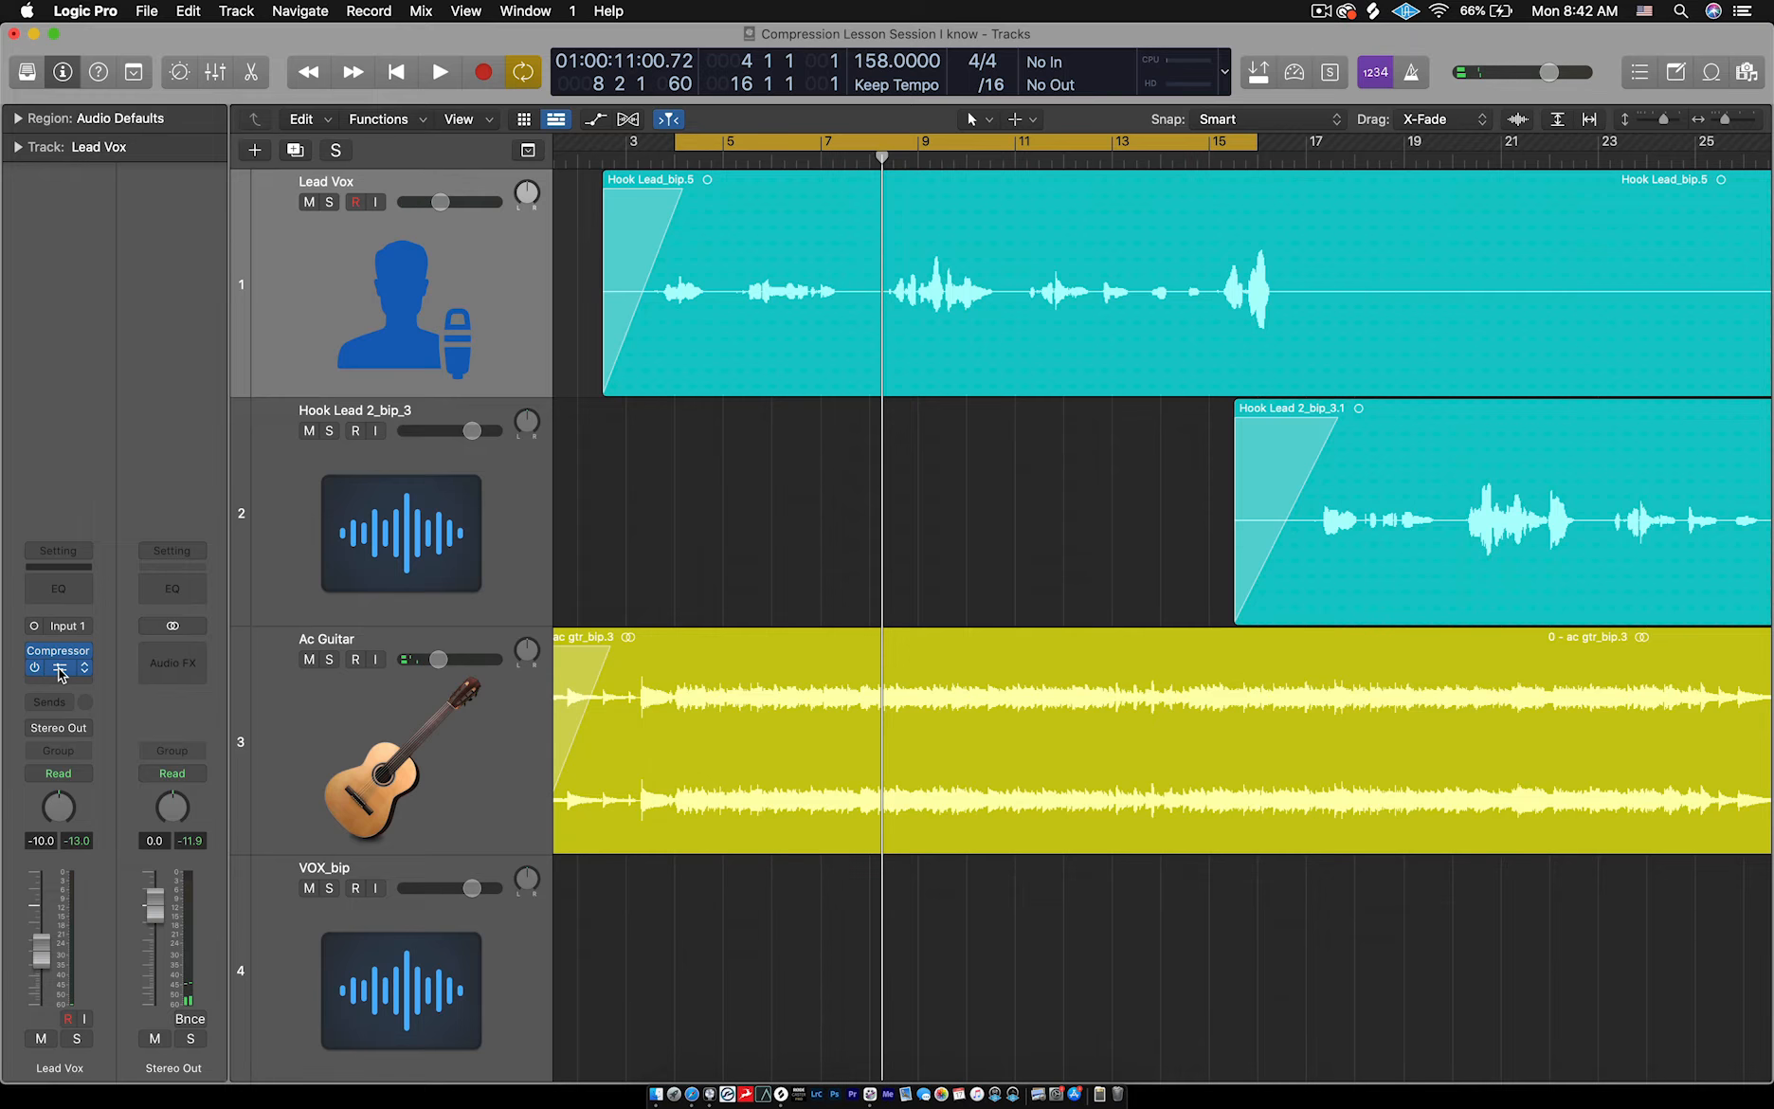
{"action": "left_click", "coordinate": [58, 672]}
{"action": "left_click_drag", "start_coordinate": [358, 249], "coordinate": [735, 255]}
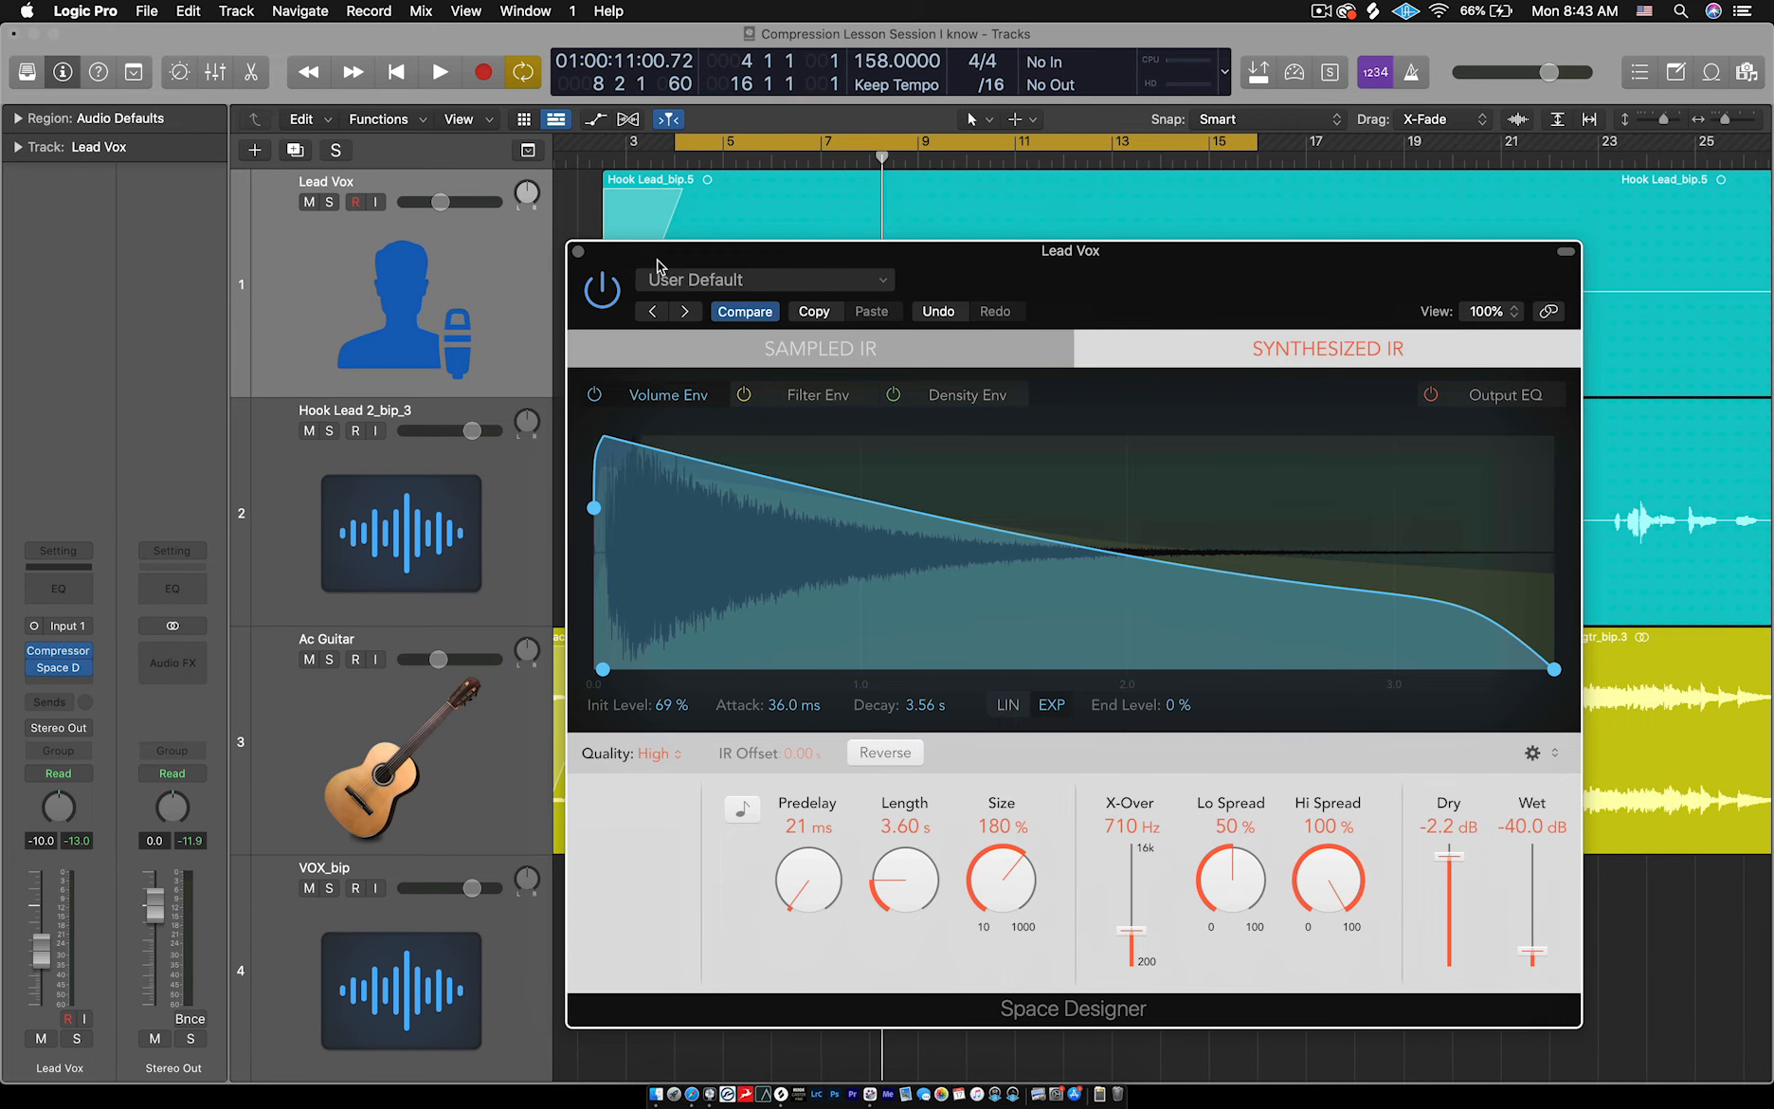
{"action": "left_click_drag", "start_coordinate": [661, 269], "coordinate": [334, 266]}
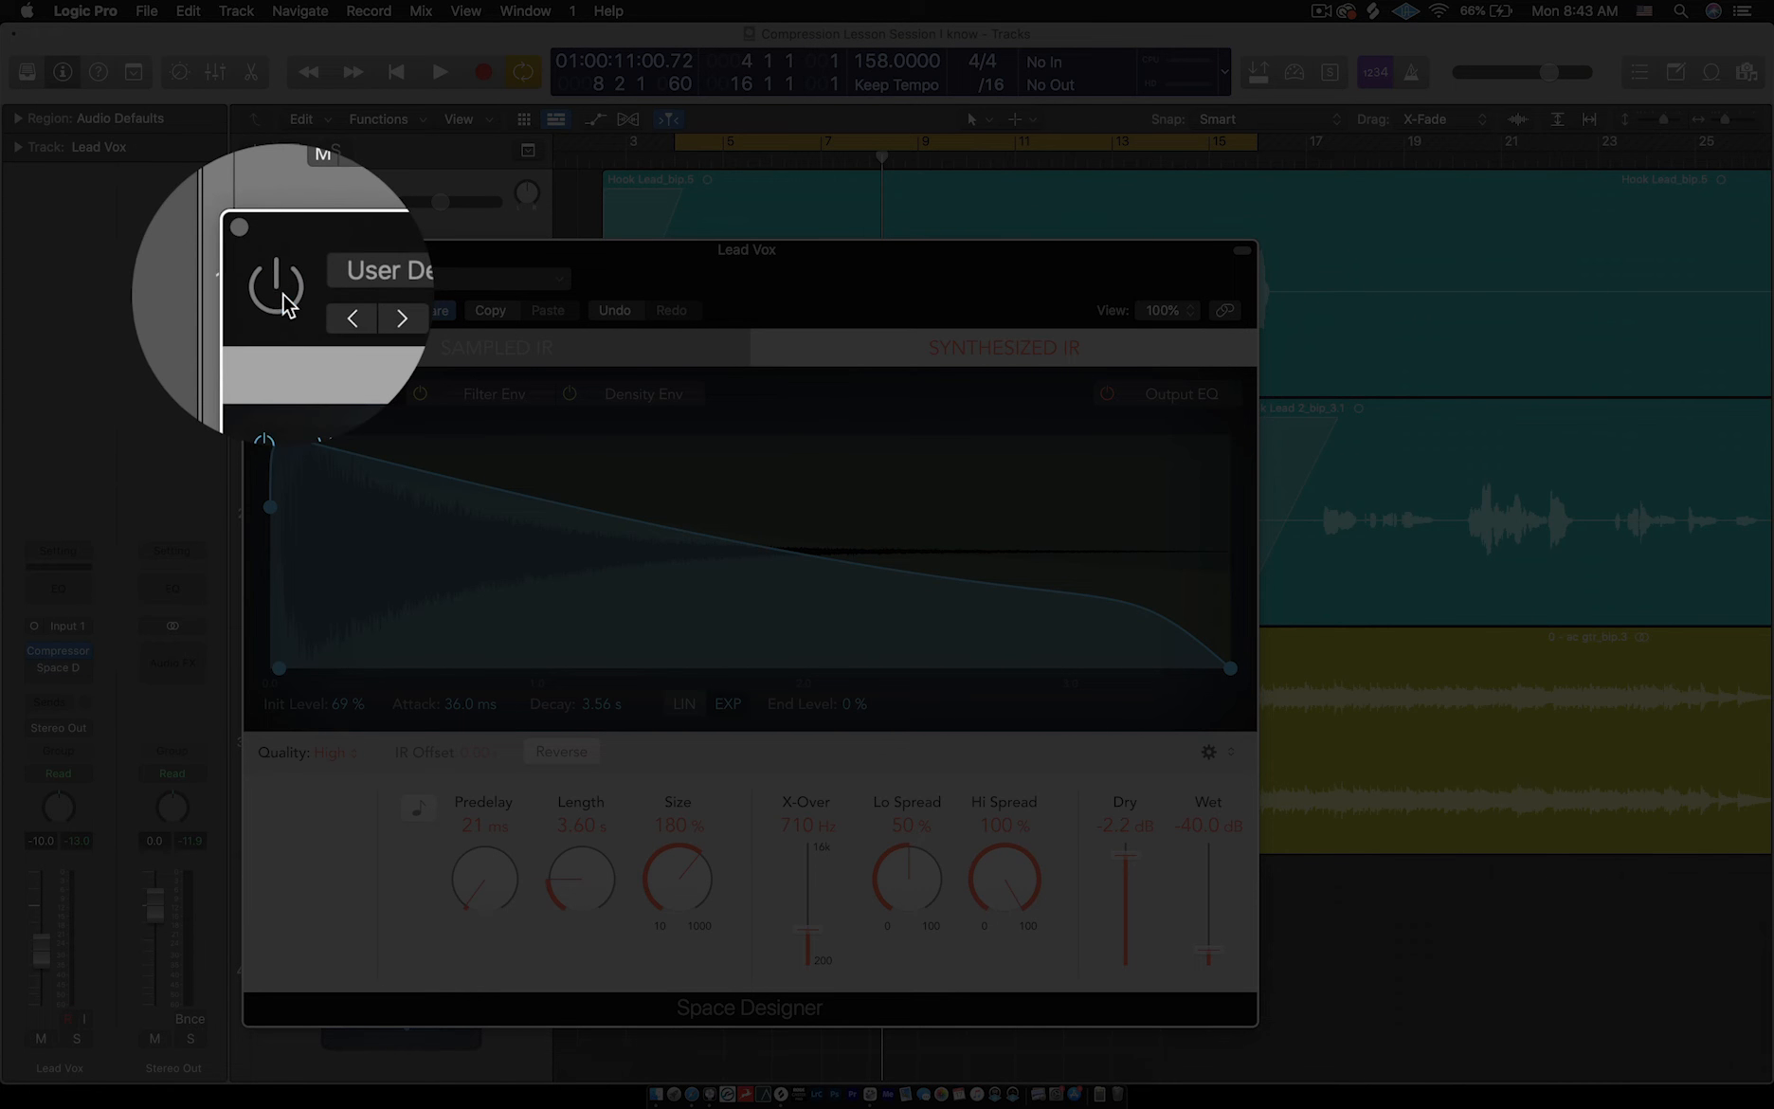
- Play the mix while toggling Space Designer's bypass to compare the lead vocal with and without reverb, and close the plug-in with it active
{"action": "key", "text": "space"}
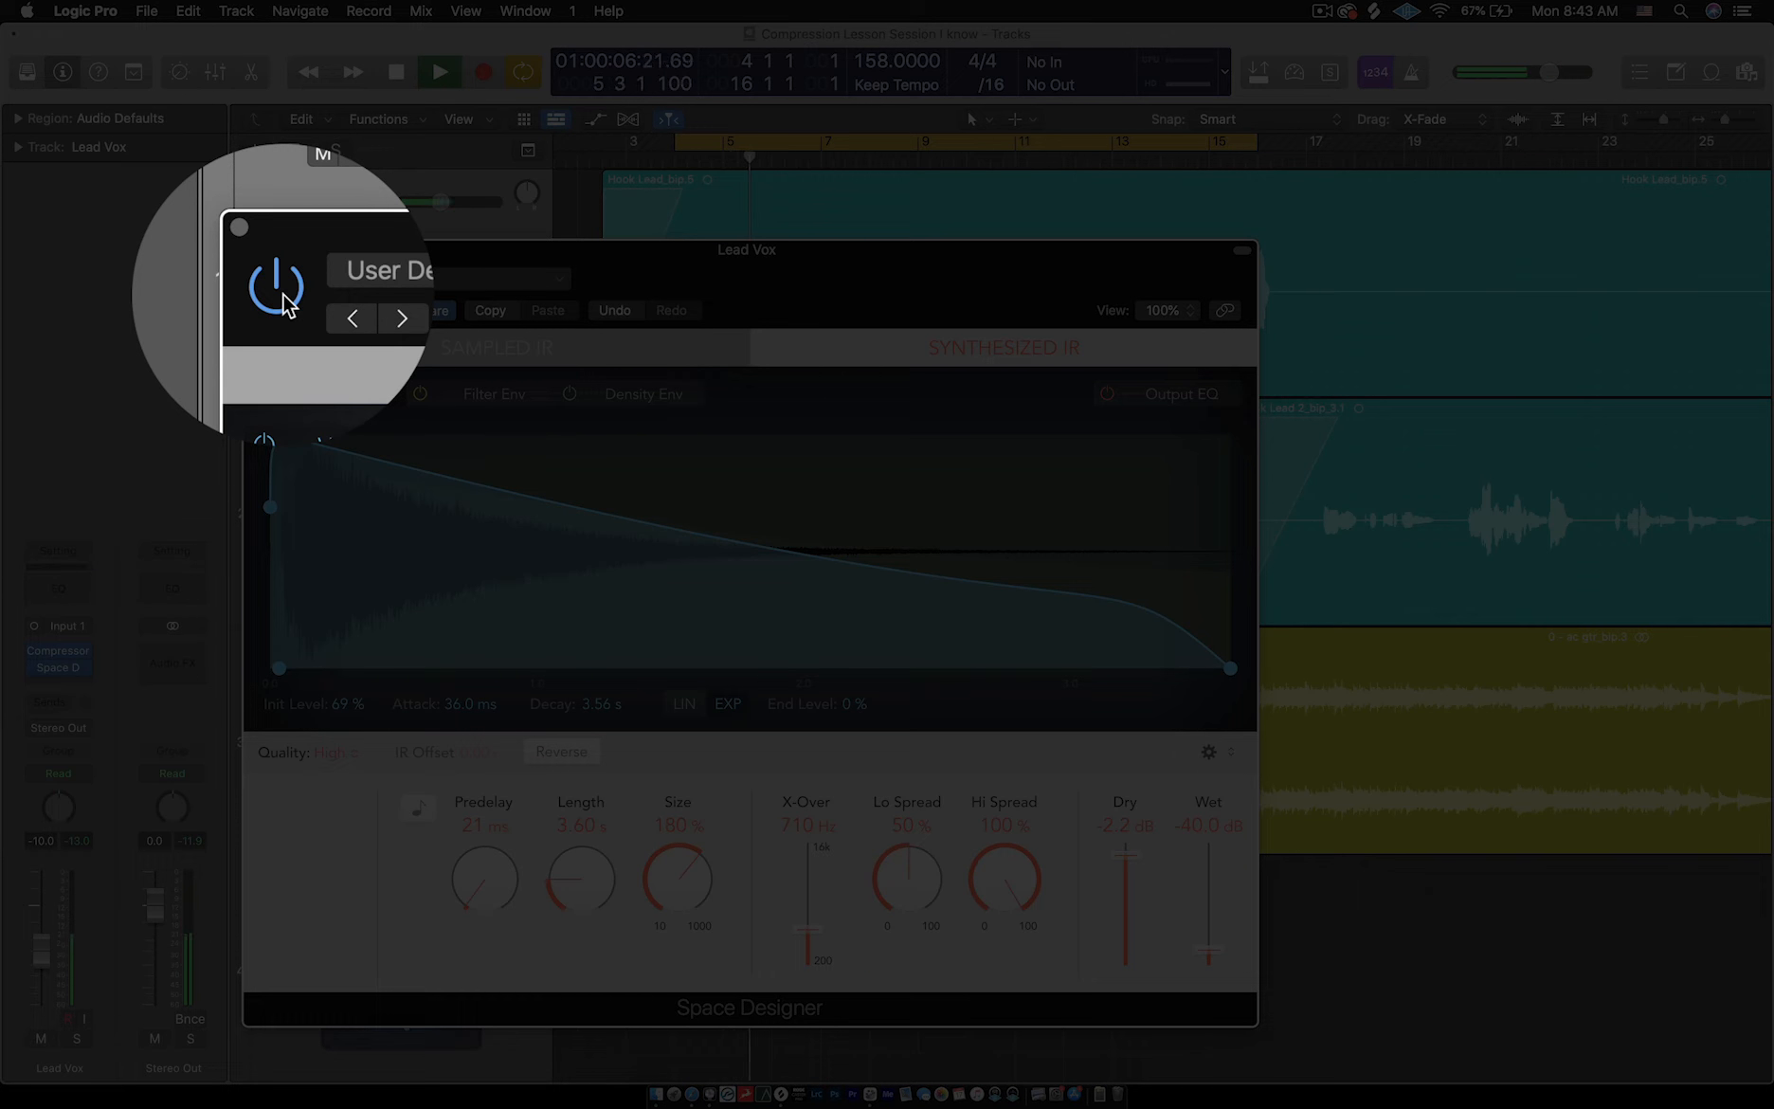
{"action": "left_click", "coordinate": [282, 296]}
{"action": "left_click", "coordinate": [275, 286]}
{"action": "left_click", "coordinate": [283, 295]}
{"action": "left_click", "coordinate": [283, 294]}
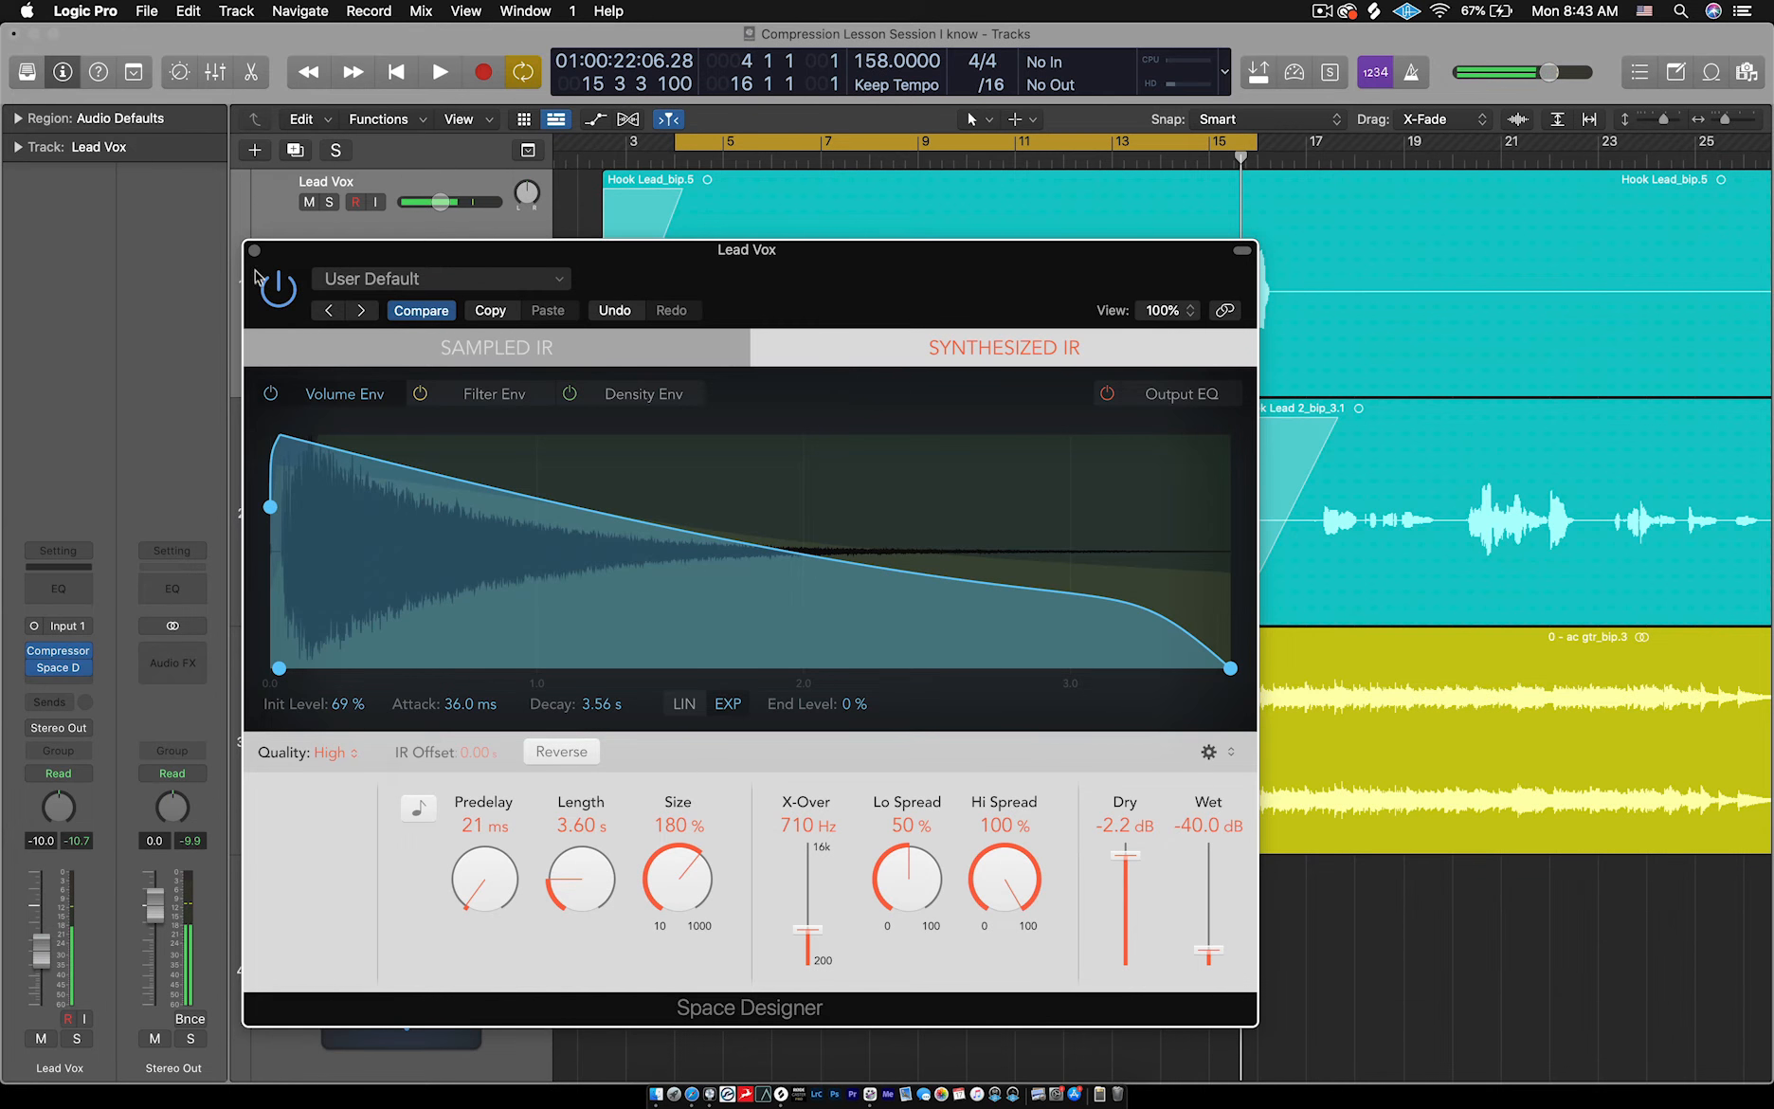
{"action": "left_click", "coordinate": [254, 250]}
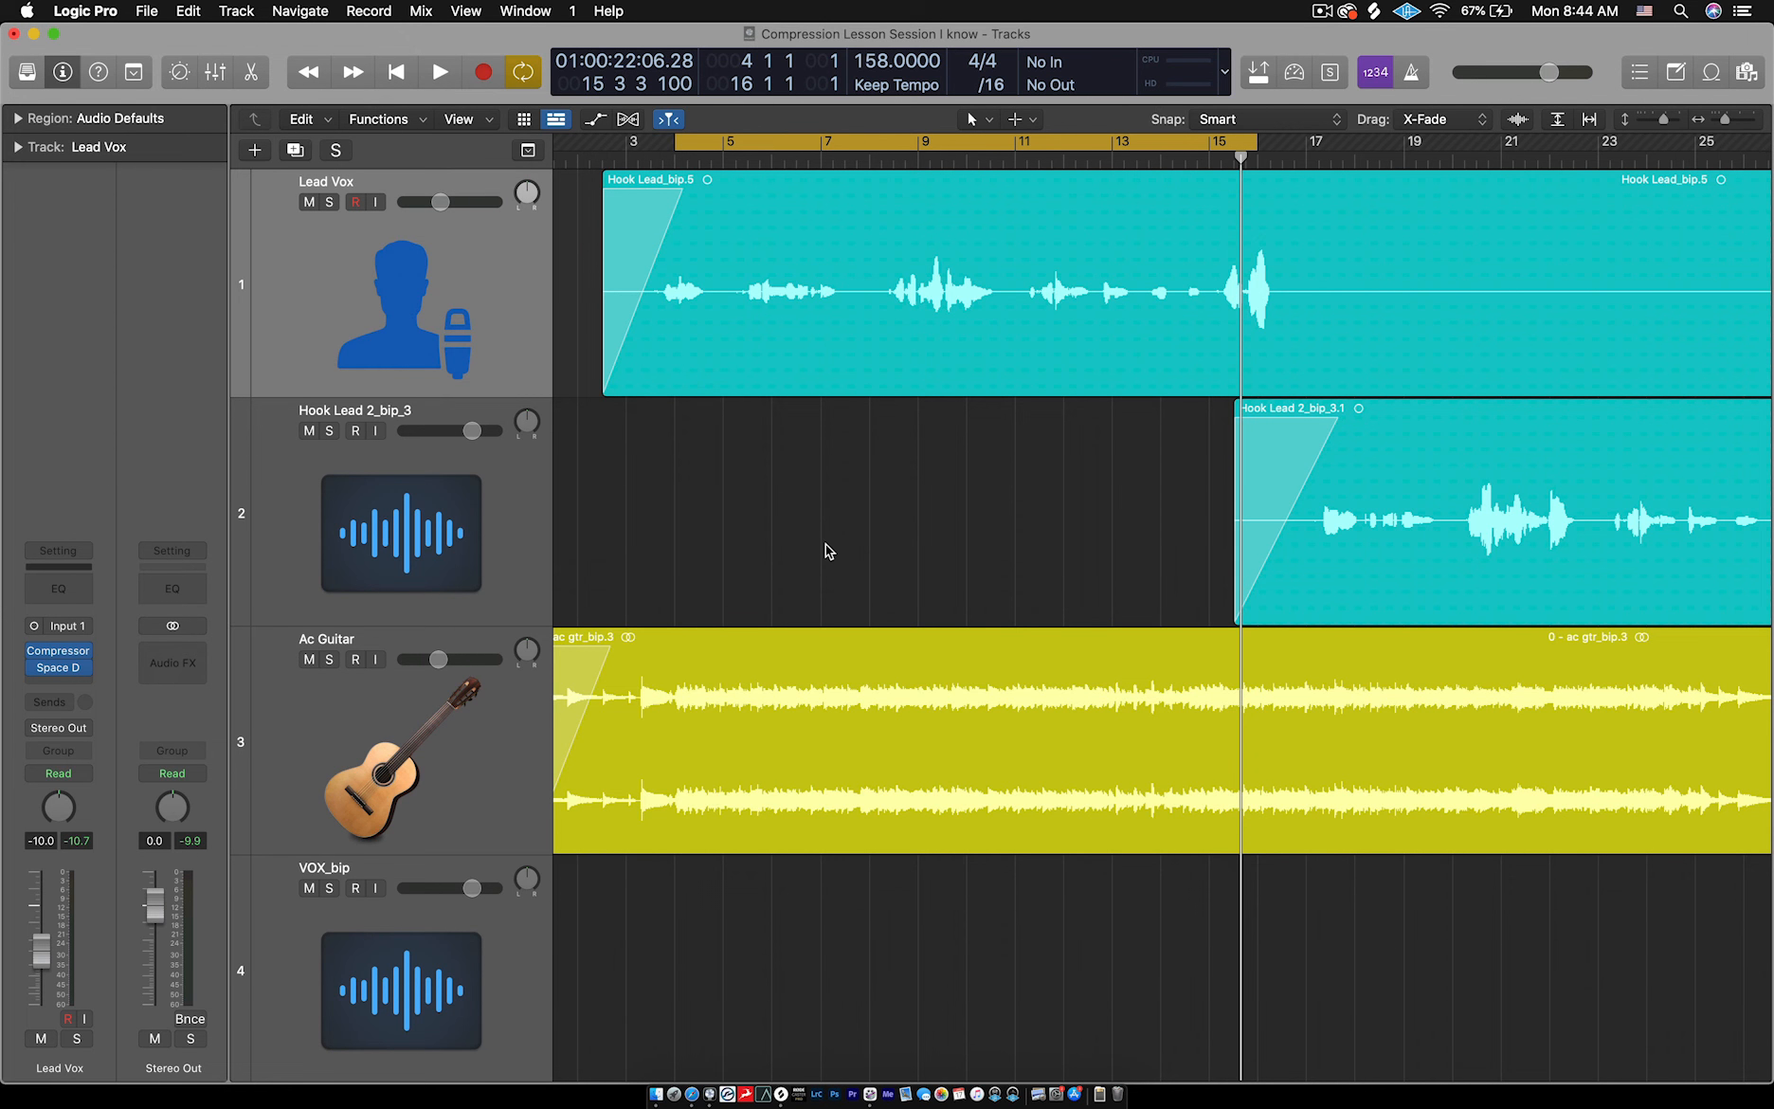
- Zoom the timeline out to fit all regions from bar 1 and select the Lead Vox track
{"action": "key", "text": "super+Left"}
{"action": "key", "text": "super+Left"}
{"action": "key", "text": "super+Left"}
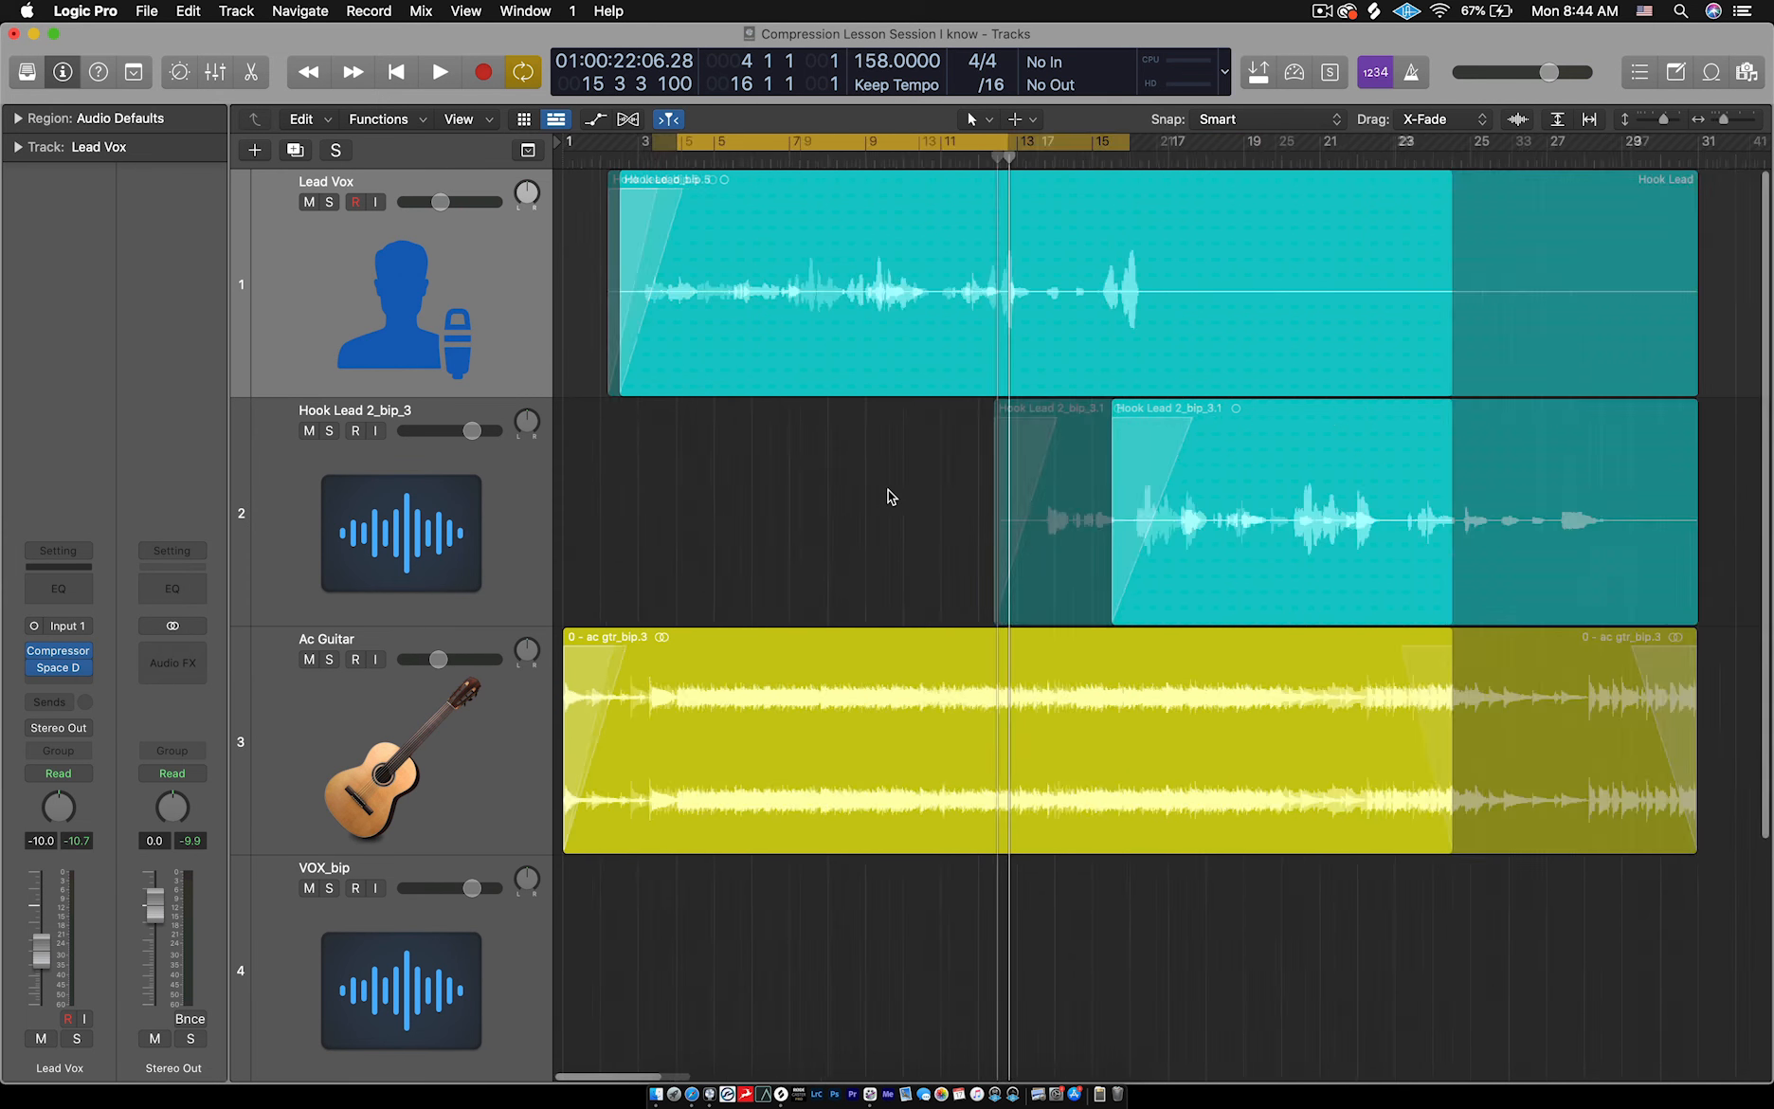
{"action": "scroll", "coordinate": [1365, 533], "scroll_direction": "left", "scroll_amount": 2}
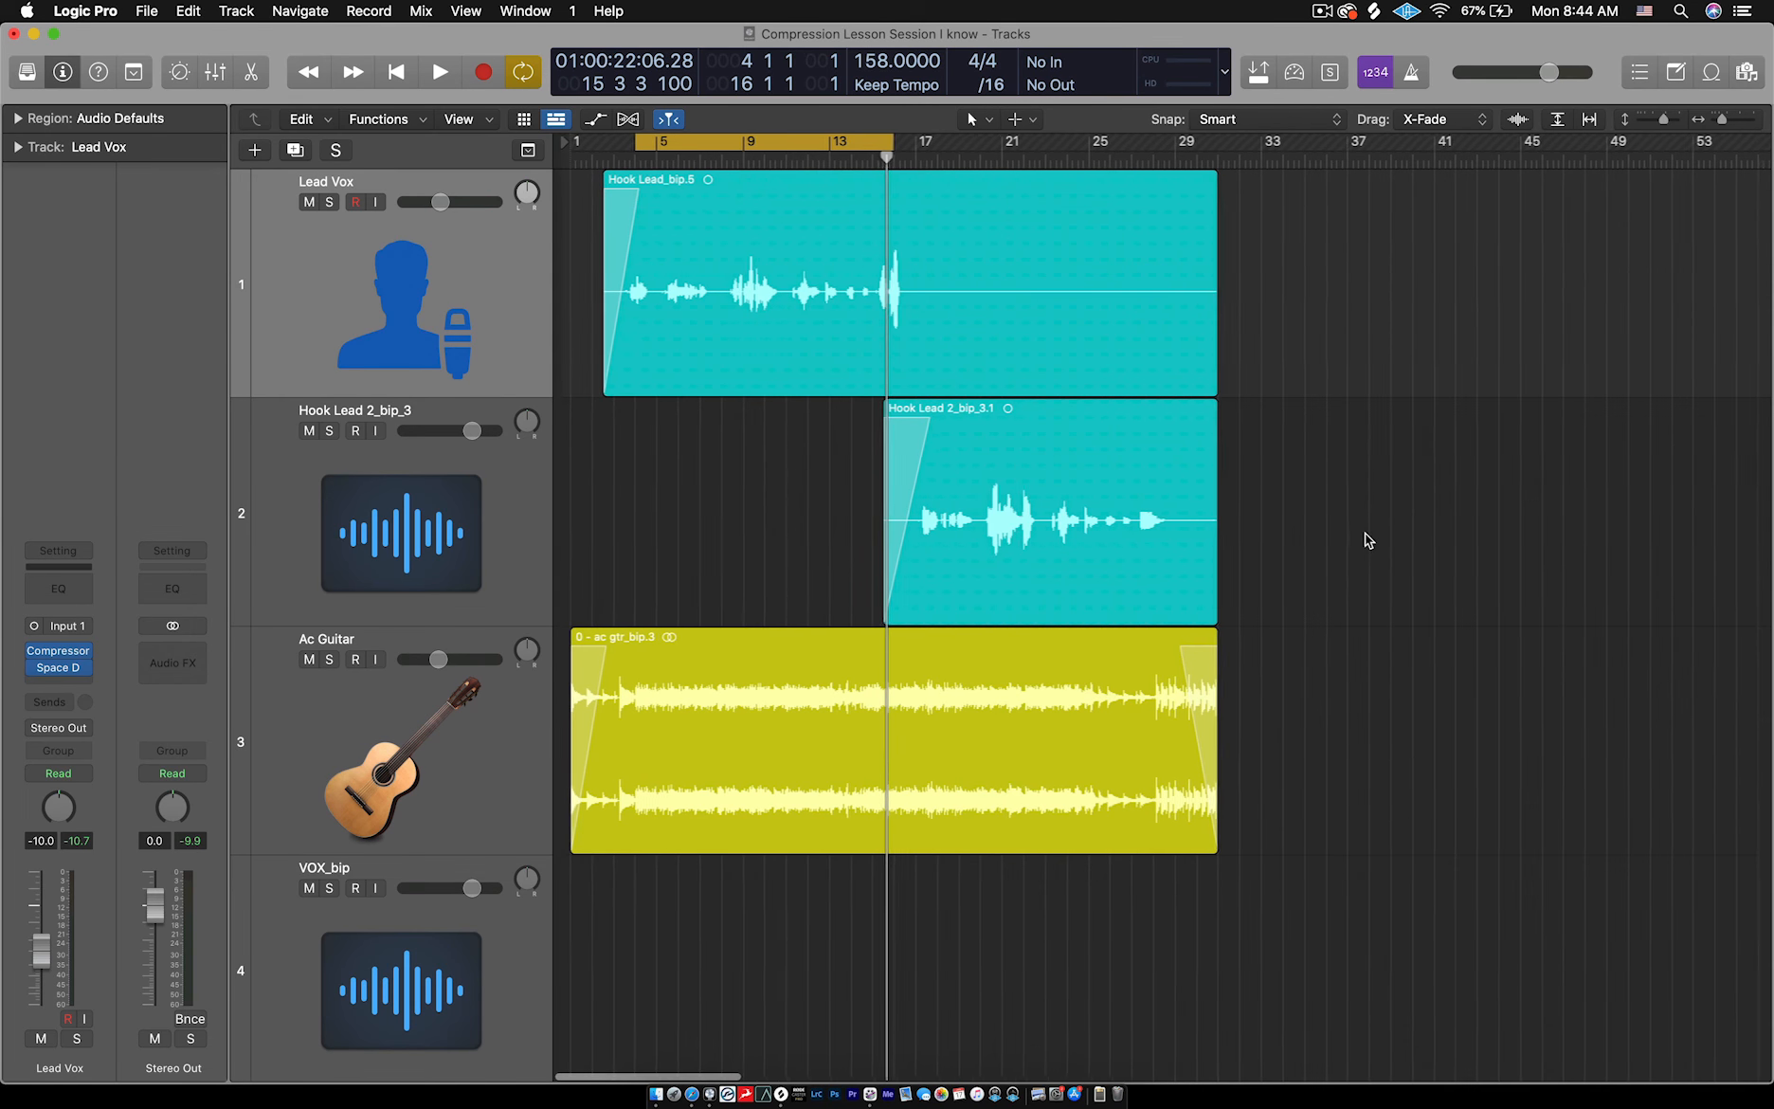
{"action": "left_click", "coordinate": [375, 290]}
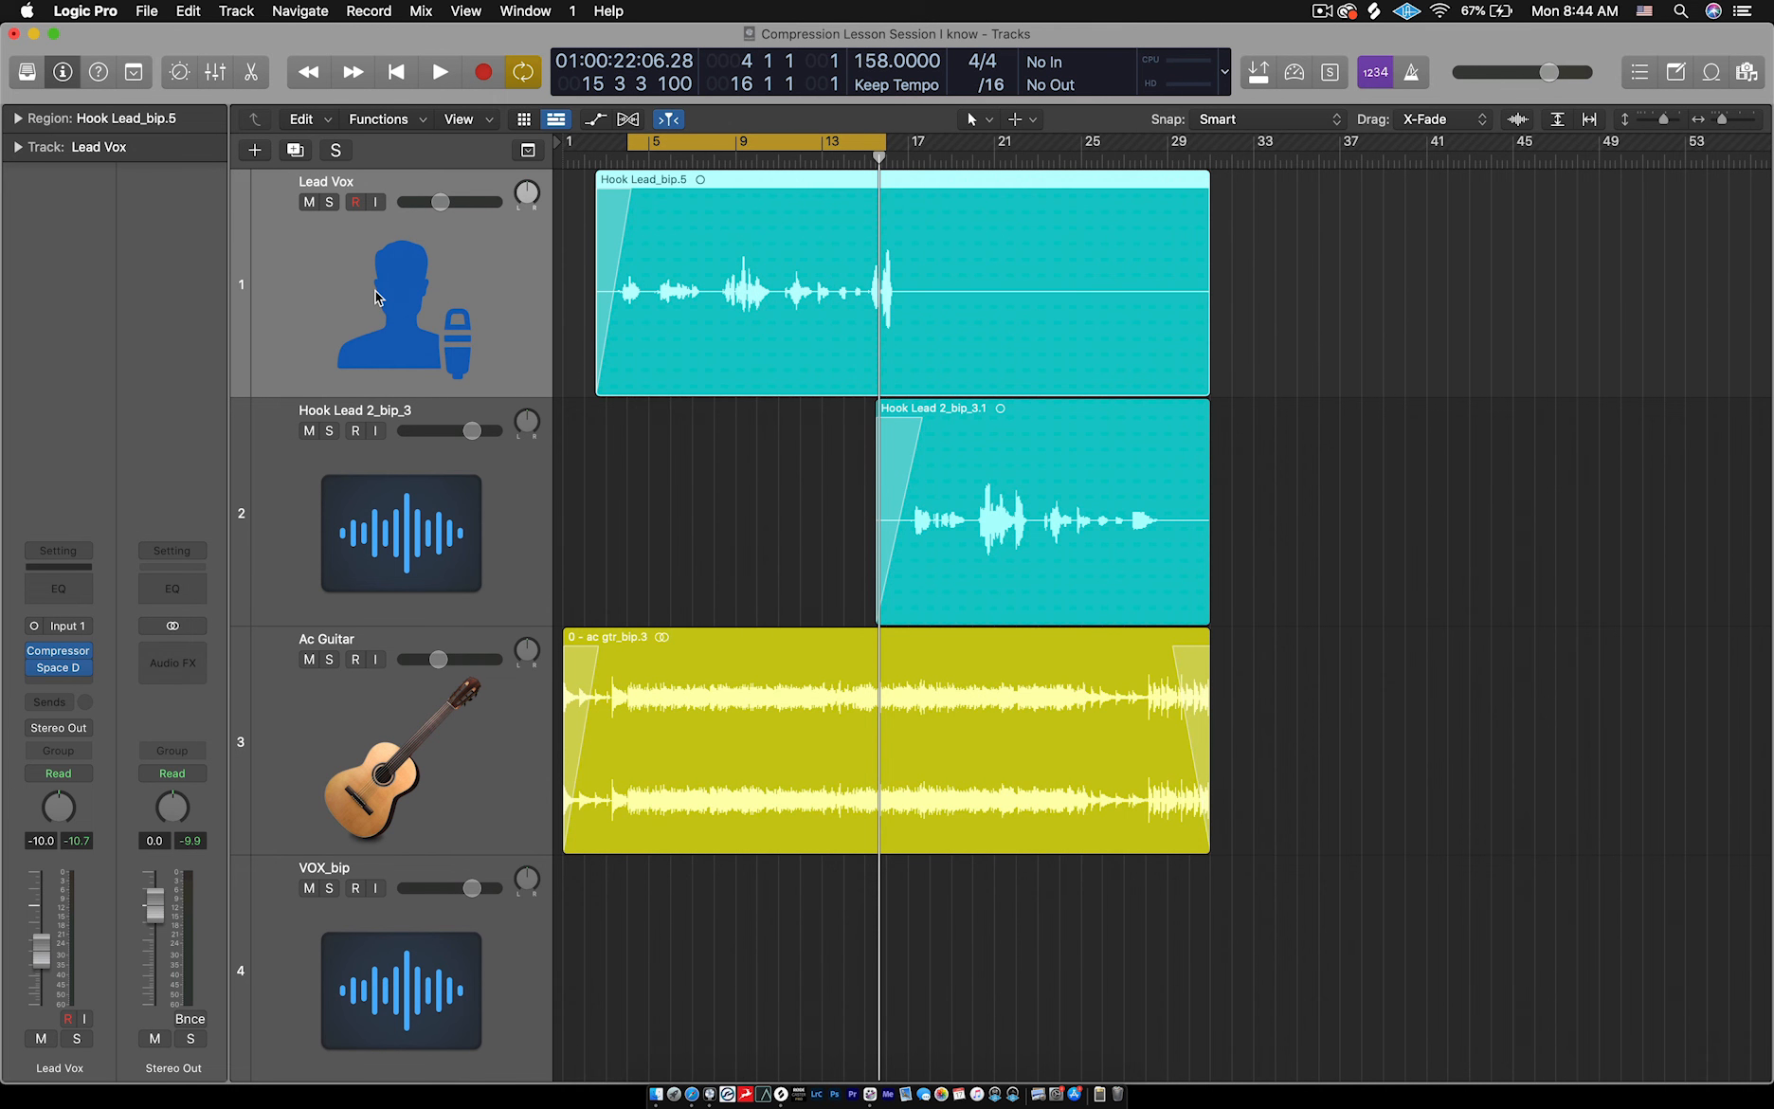